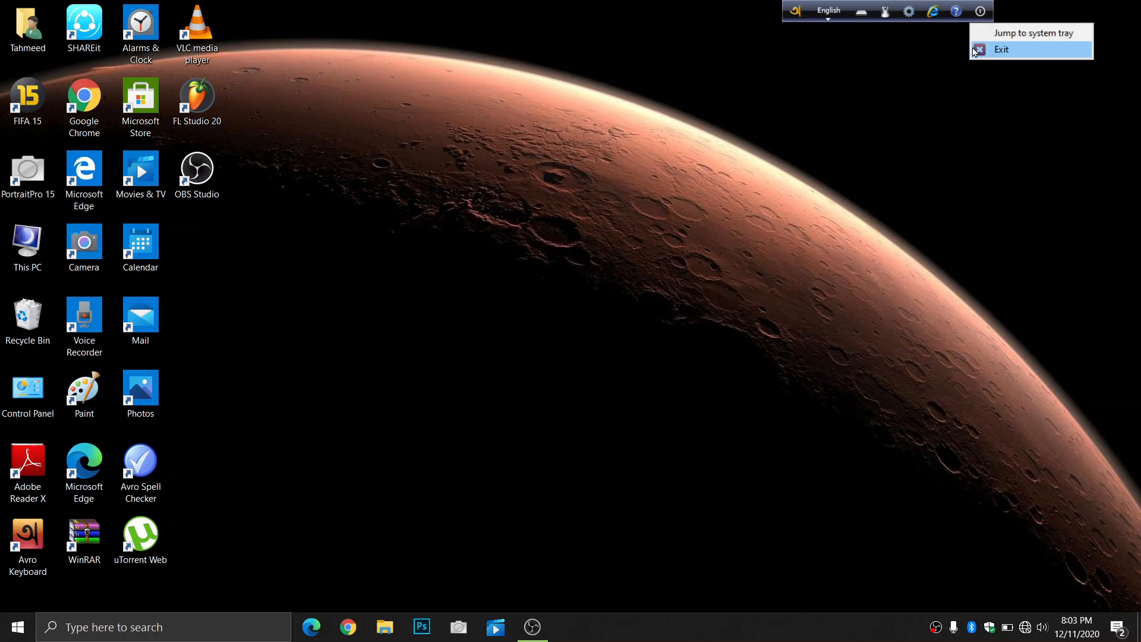
Step: Exit the Avro Keyboard toolbar and refresh the desktop
{"action": "left_click", "coordinate": [986, 50]}
{"action": "right_click", "coordinate": [766, 134]}
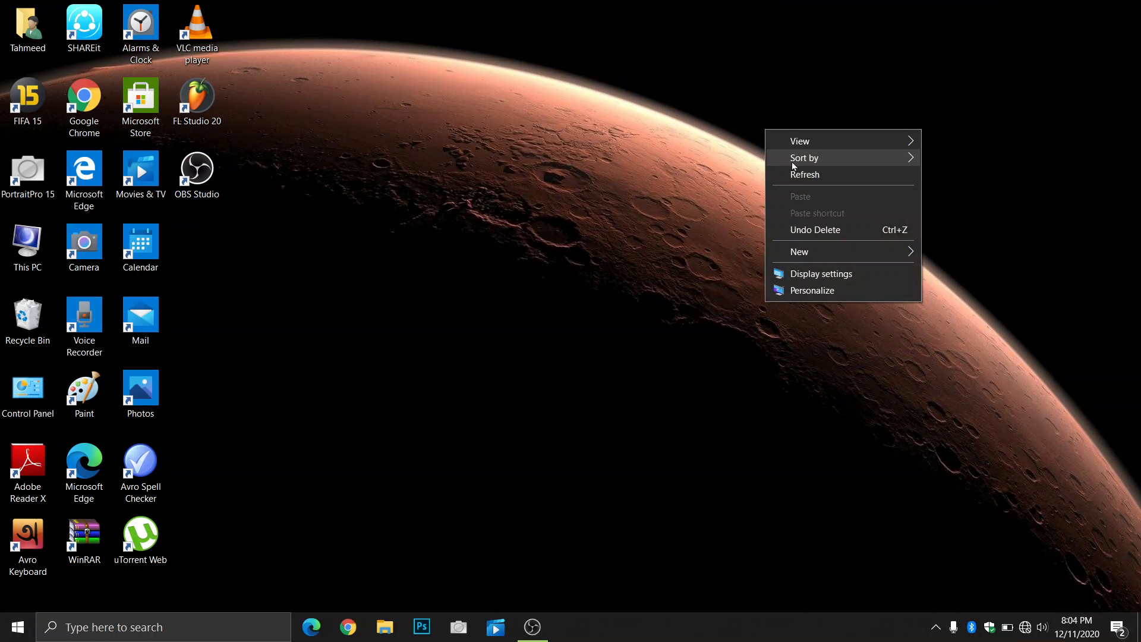
{"action": "left_click", "coordinate": [794, 168]}
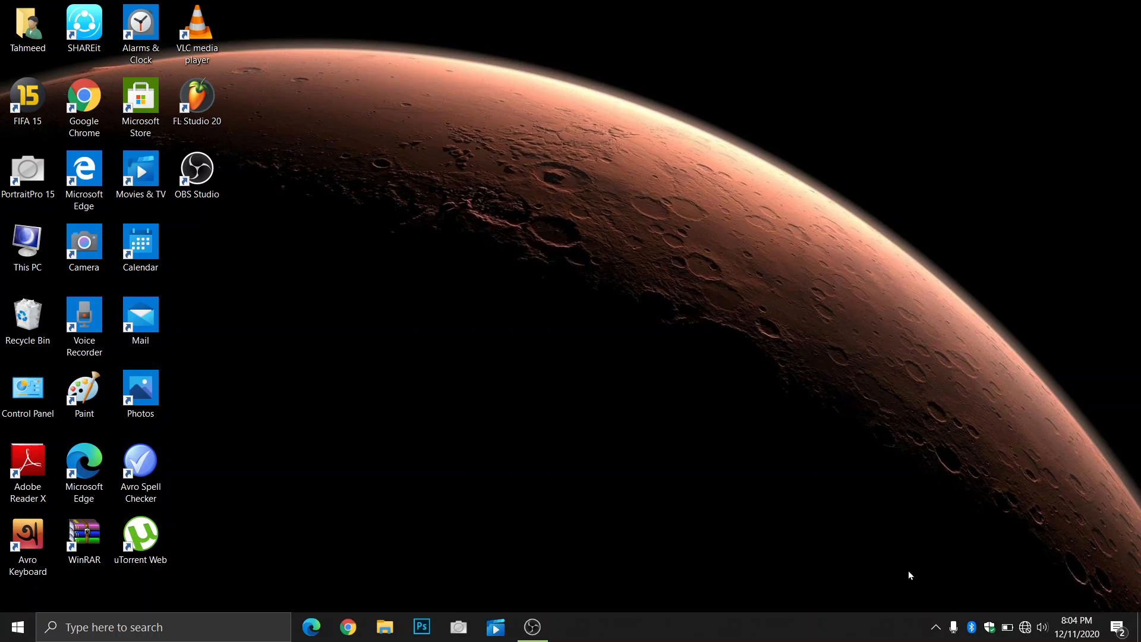
Step: Move the recorder's hidden tray icon out of the overflow area onto the taskbar
{"action": "left_click", "coordinate": [936, 633]}
{"action": "left_click_drag", "start_coordinate": [936, 597], "coordinate": [923, 635]}
{"action": "left_click_drag", "start_coordinate": [439, 149], "coordinate": [538, 235]}
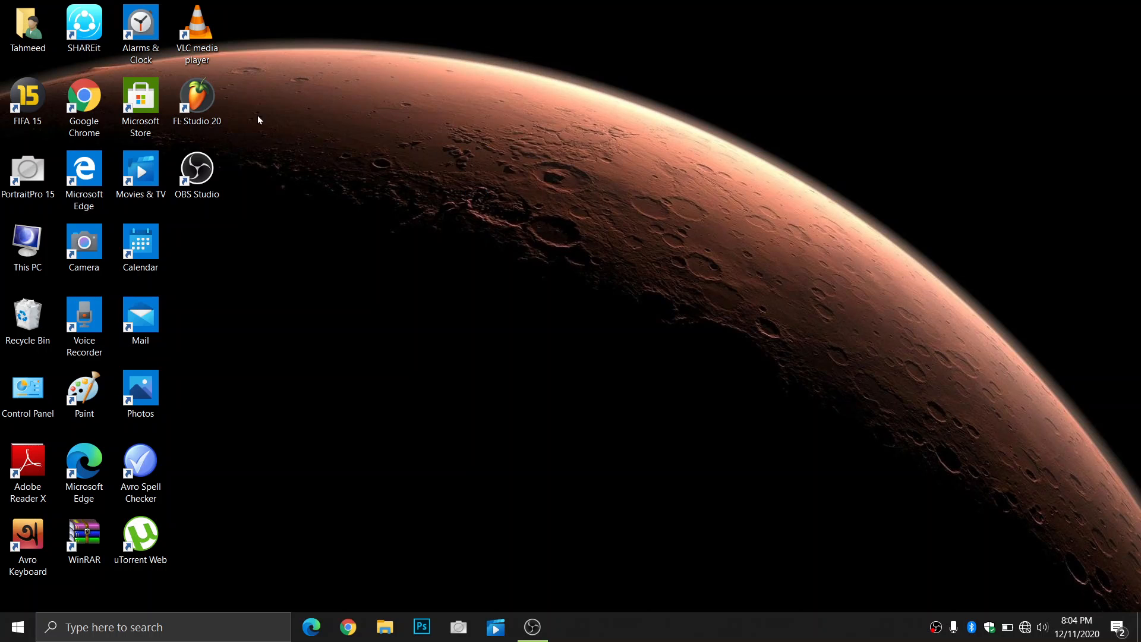
Step: Launch FL Studio 20 and close its Channel rack so the Playlist is fully visible
{"action": "double_click", "coordinate": [206, 95]}
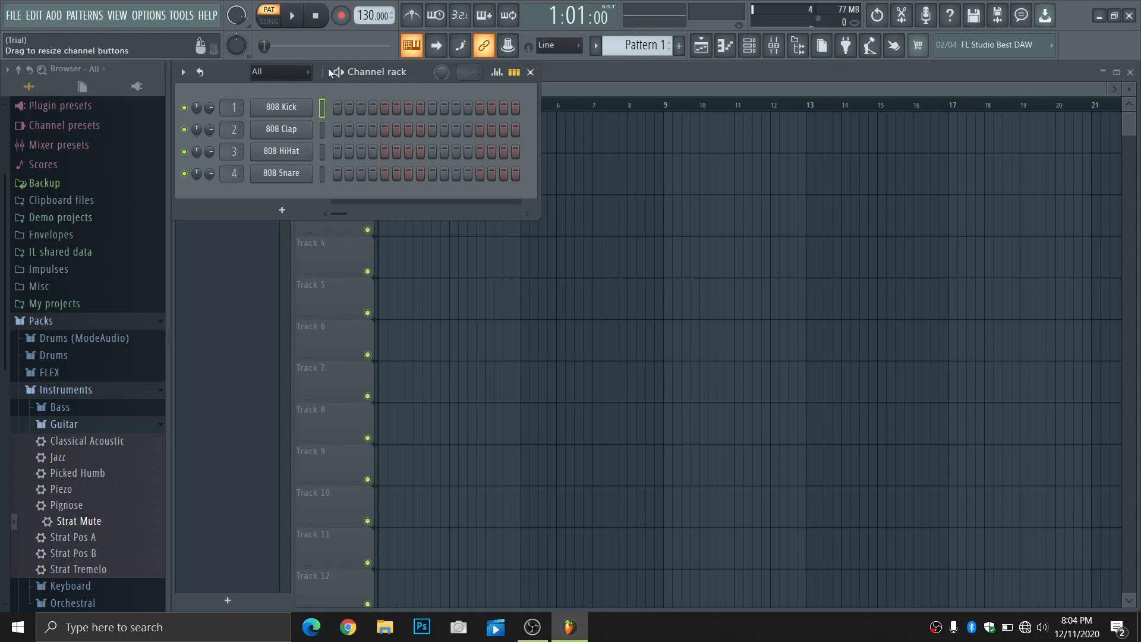
{"action": "left_click", "coordinate": [530, 73]}
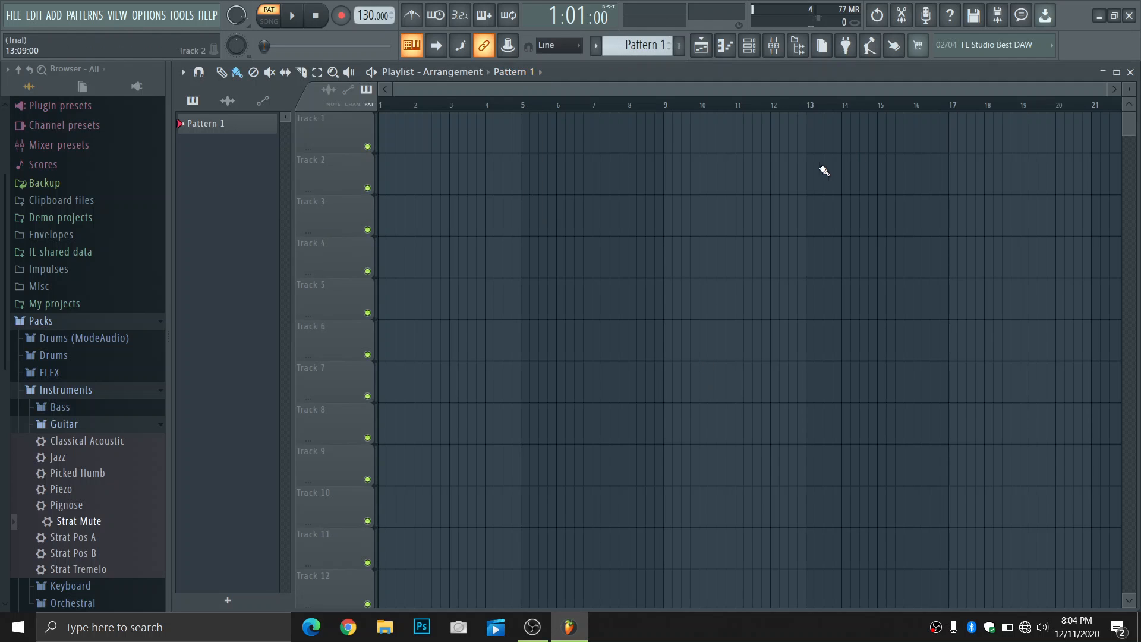
Step: Collapse the Guitar folder inside the Instruments pack in the browser
{"action": "scroll", "coordinate": [92, 352], "scroll_direction": "up", "scroll_amount": 2}
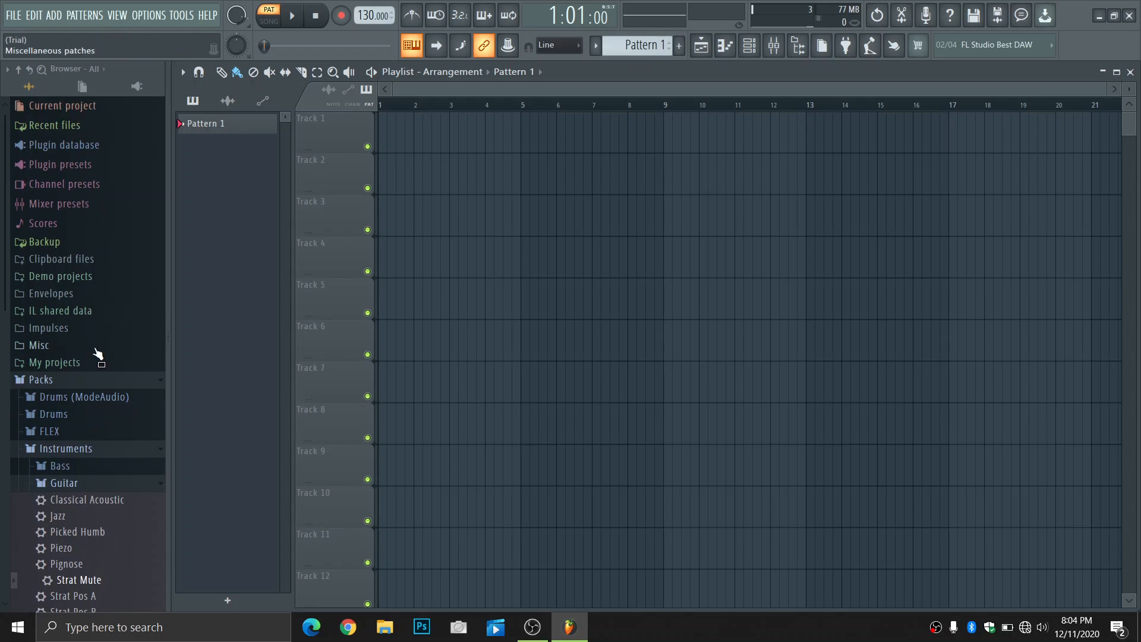
{"action": "left_click", "coordinate": [159, 487]}
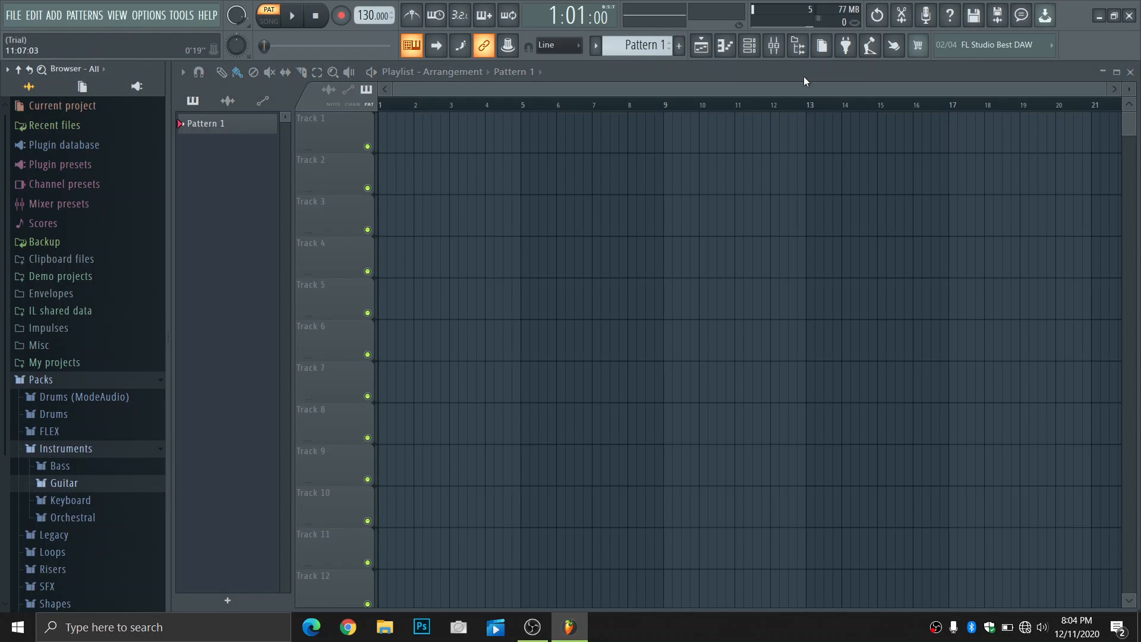
Step: Open the piano roll for 808 Kick and look at its list of target channels
{"action": "left_click", "coordinate": [714, 46]}
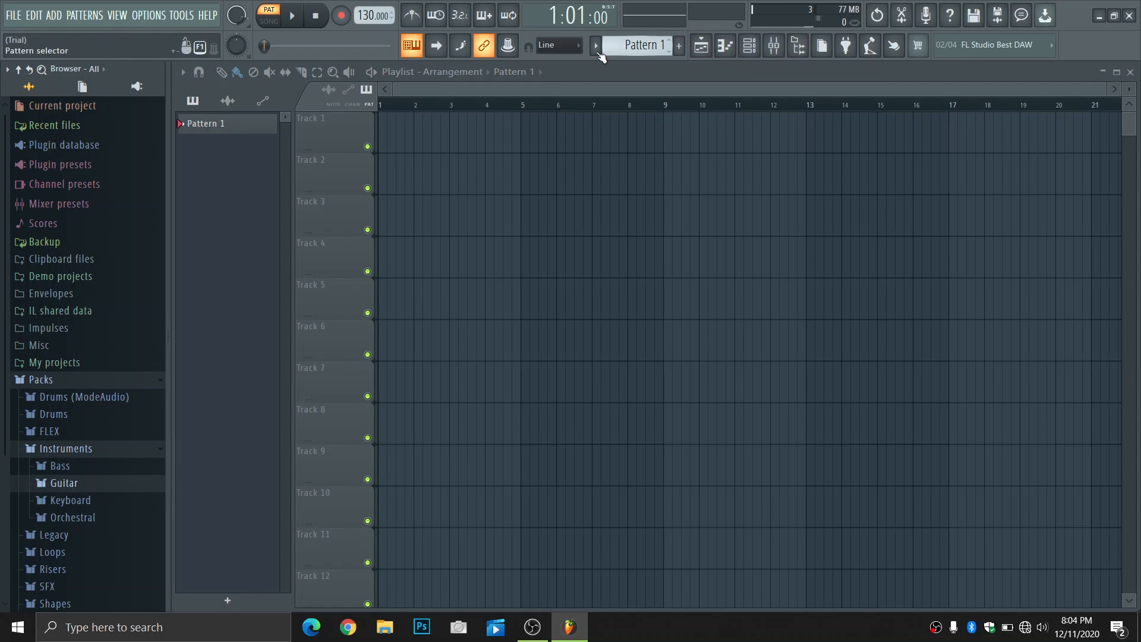
{"action": "left_click", "coordinate": [726, 52]}
{"action": "left_click", "coordinate": [726, 51]}
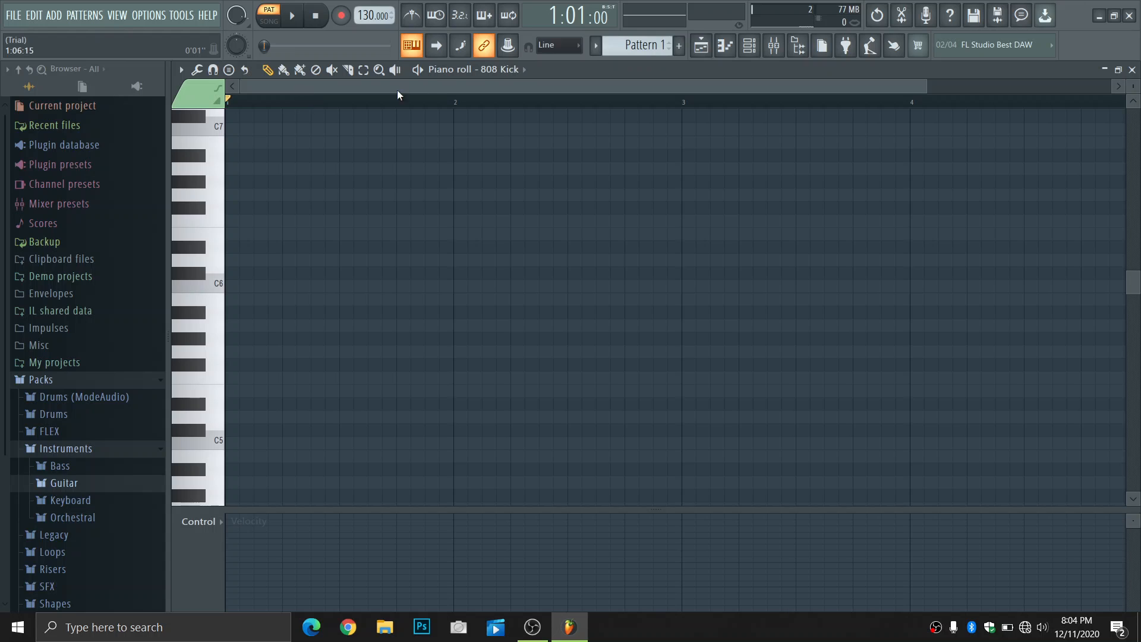
{"action": "left_click", "coordinate": [520, 70]}
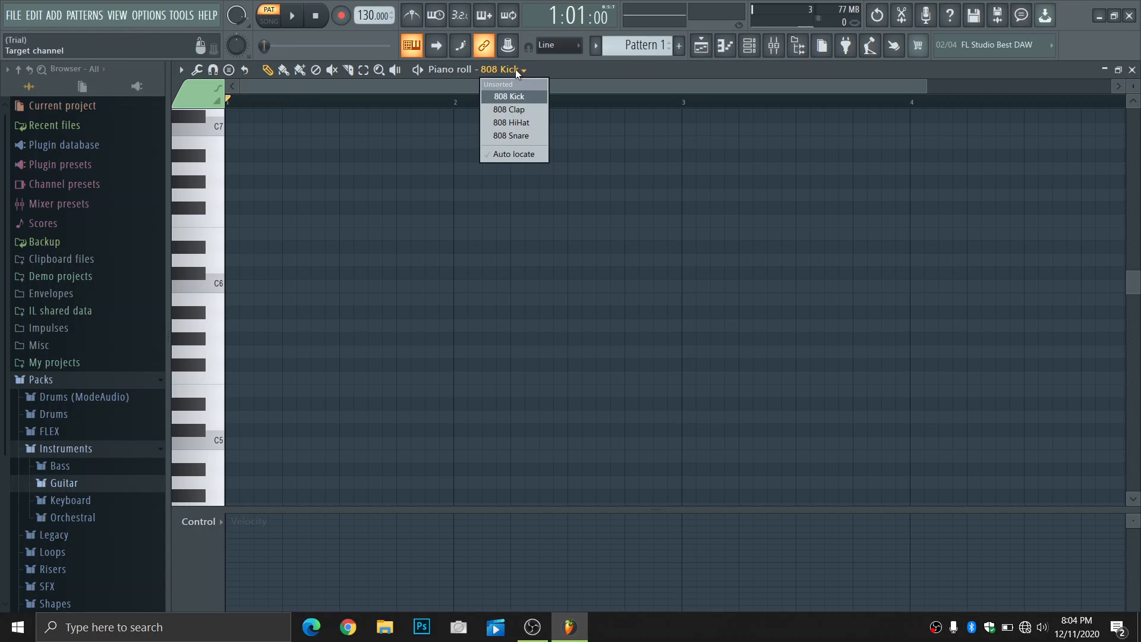
{"action": "left_click", "coordinate": [520, 71]}
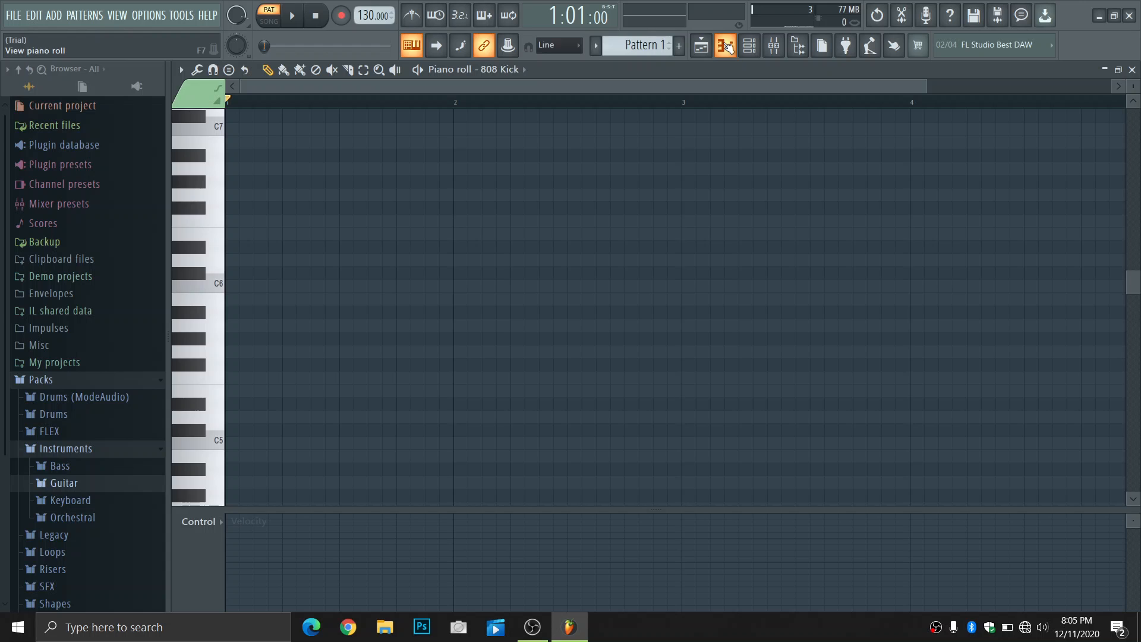
Step: Switch back and forth between the Playlist and the piano roll, finishing in the 808 Kick piano roll
{"action": "left_click", "coordinate": [701, 47]}
{"action": "left_click", "coordinate": [701, 47]}
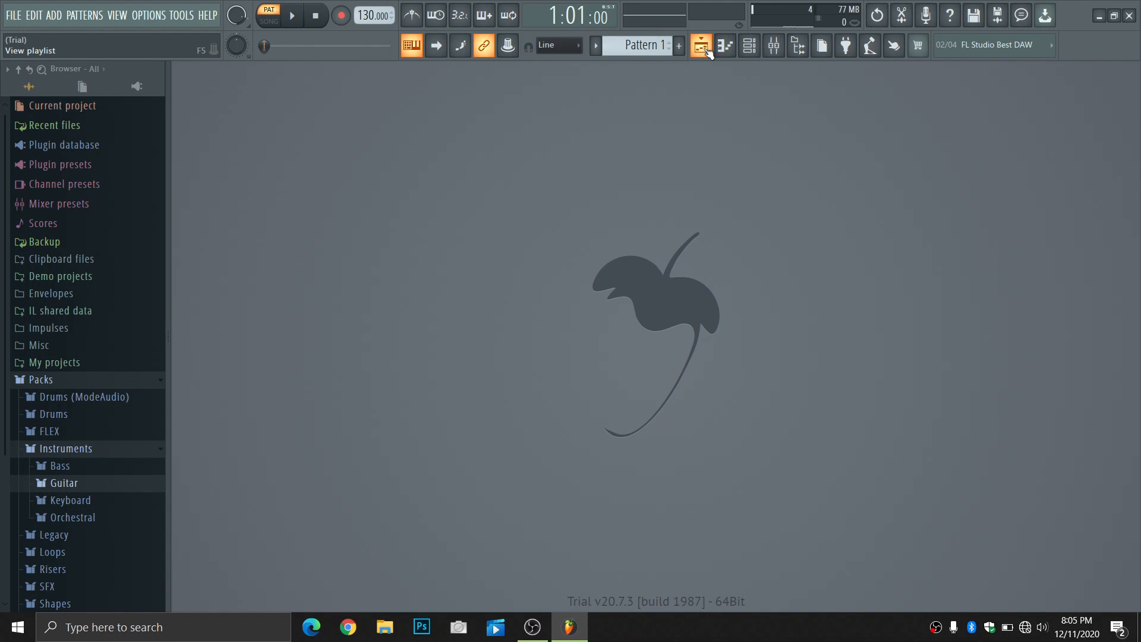
{"action": "left_click", "coordinate": [725, 46]}
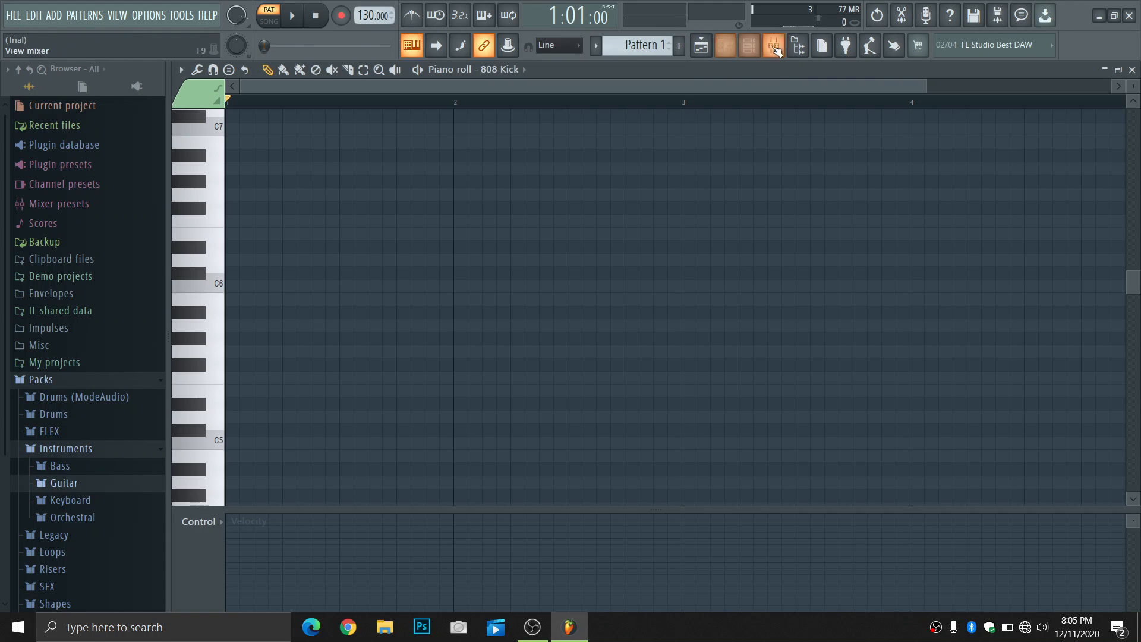
{"action": "left_click", "coordinate": [699, 47]}
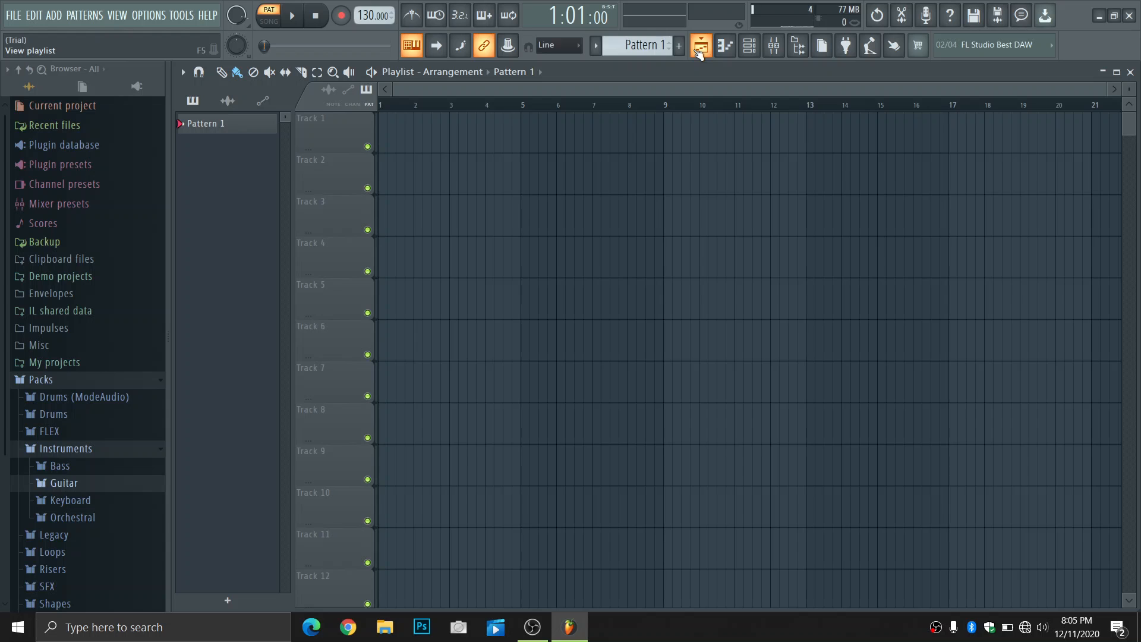
{"action": "left_click", "coordinate": [724, 46]}
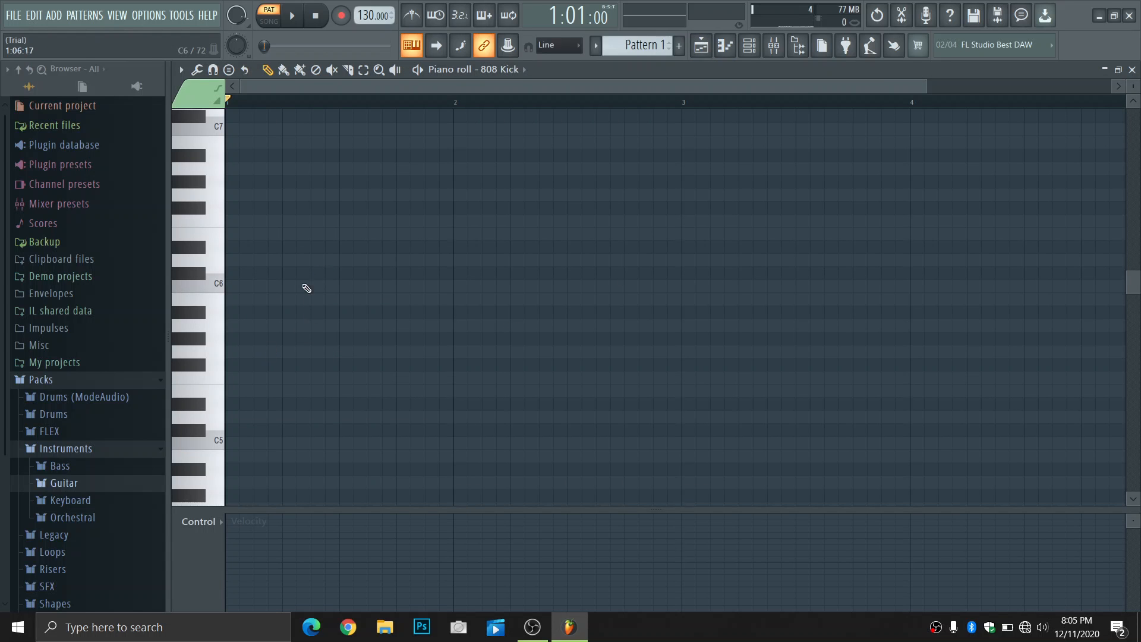
Step: Draw five short 808 Kick notes across bars 1 and 2: D6, C6, A#5, A#5 and F6
{"action": "left_click", "coordinate": [306, 262]}
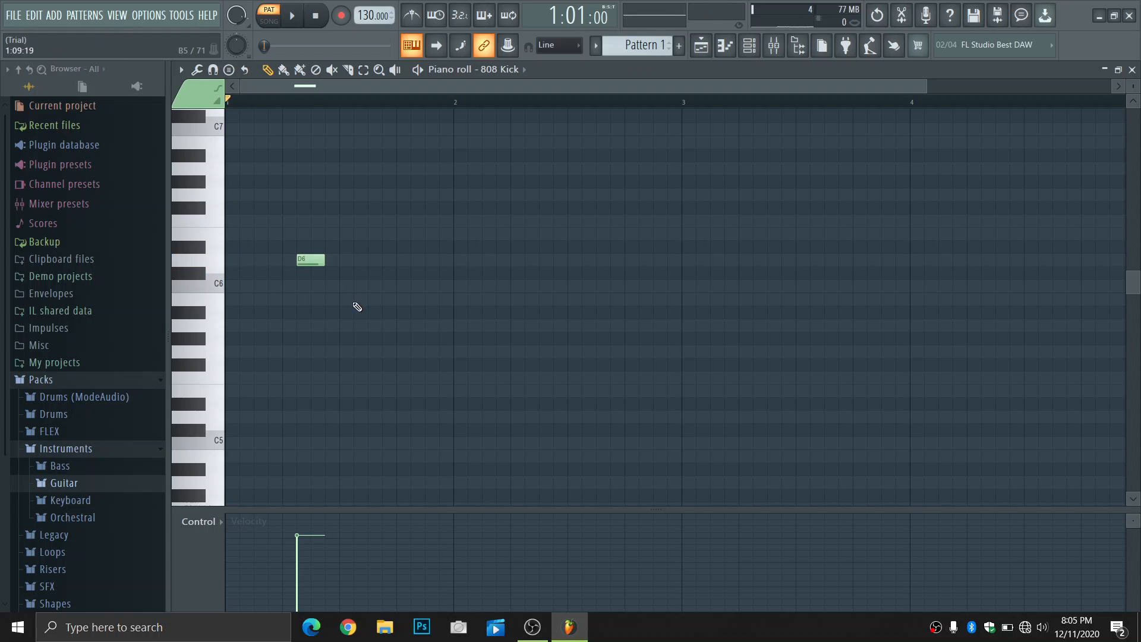
{"action": "left_click", "coordinate": [389, 286]}
{"action": "left_click", "coordinate": [418, 313]}
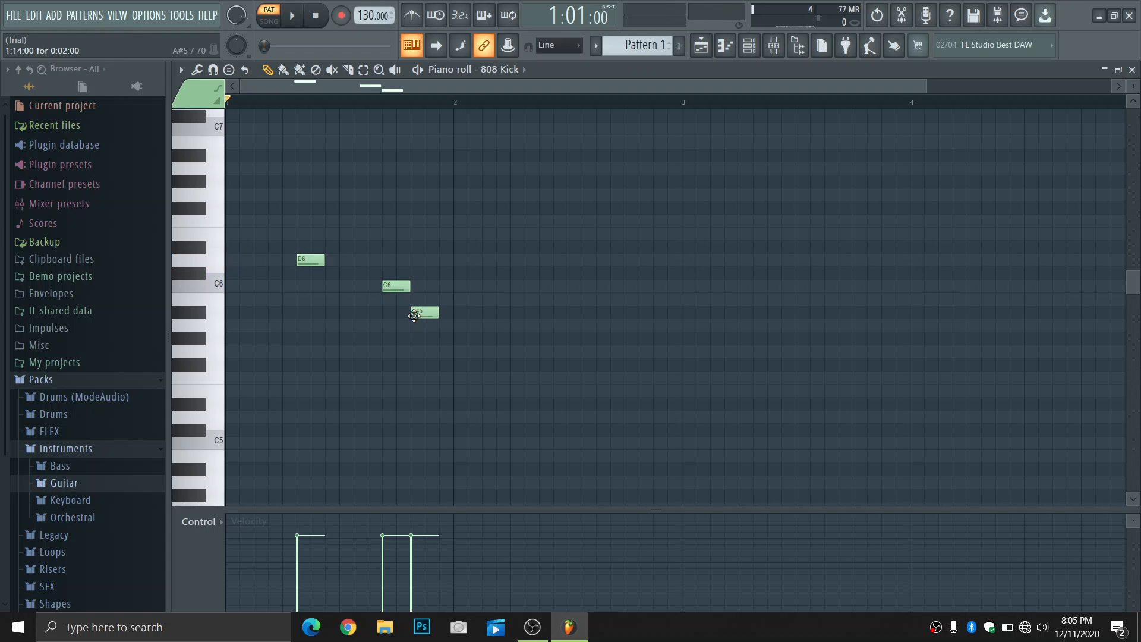
{"action": "left_click", "coordinate": [515, 313]}
{"action": "left_click", "coordinate": [574, 221]}
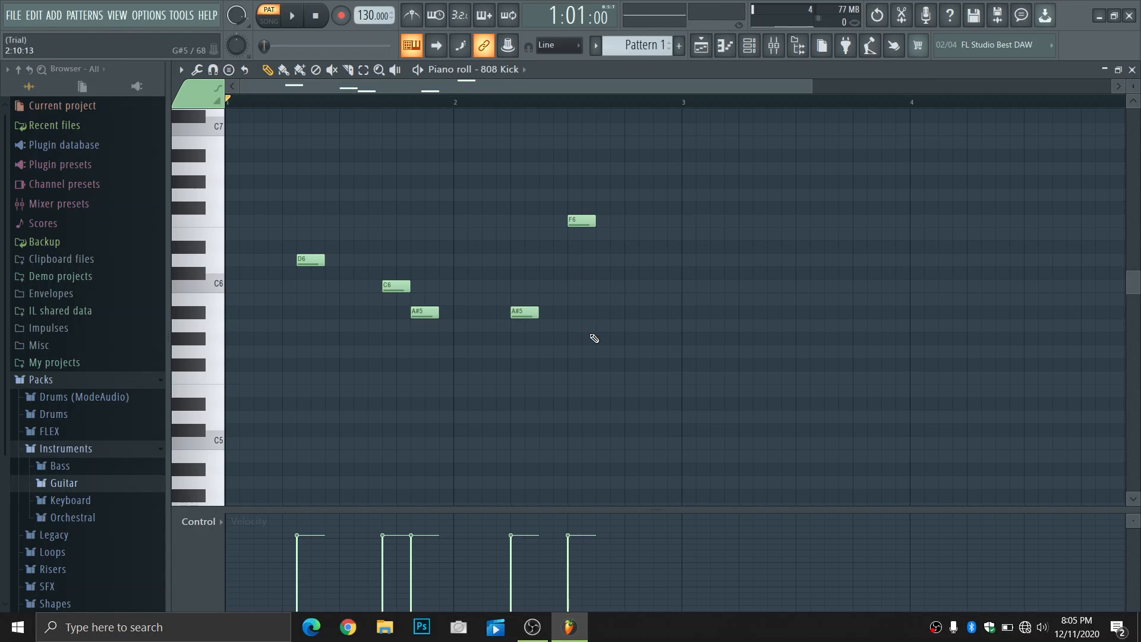
Step: Delete all five notes from the 808 Kick piano roll
{"action": "right_click", "coordinate": [517, 313]}
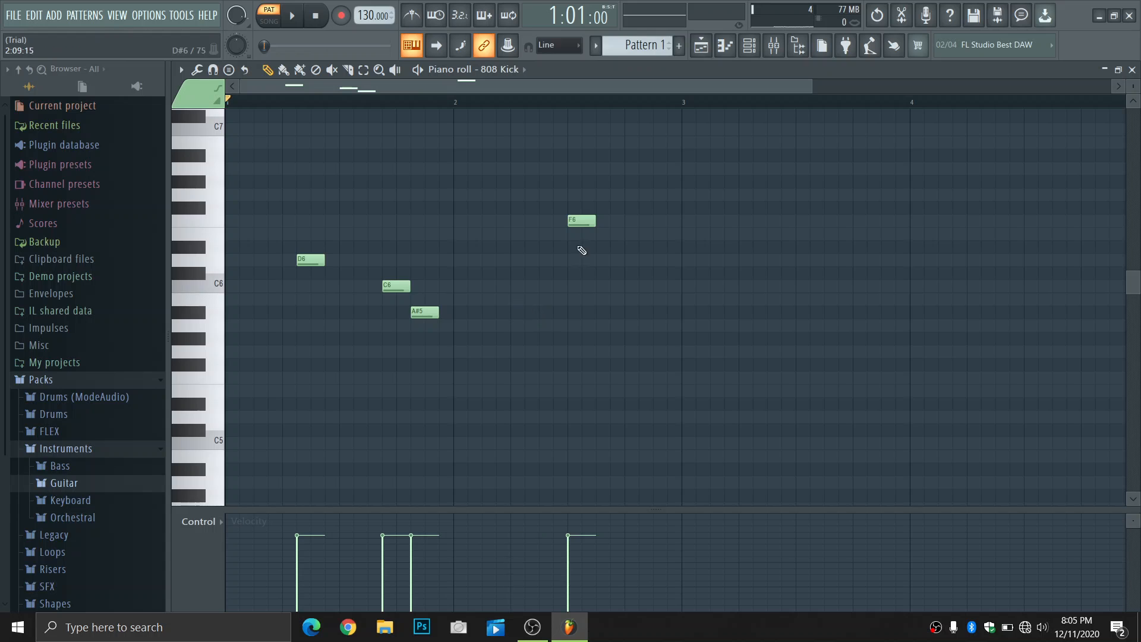
{"action": "right_click", "coordinate": [580, 223]}
{"action": "right_click", "coordinate": [432, 314]}
{"action": "right_click", "coordinate": [403, 288]}
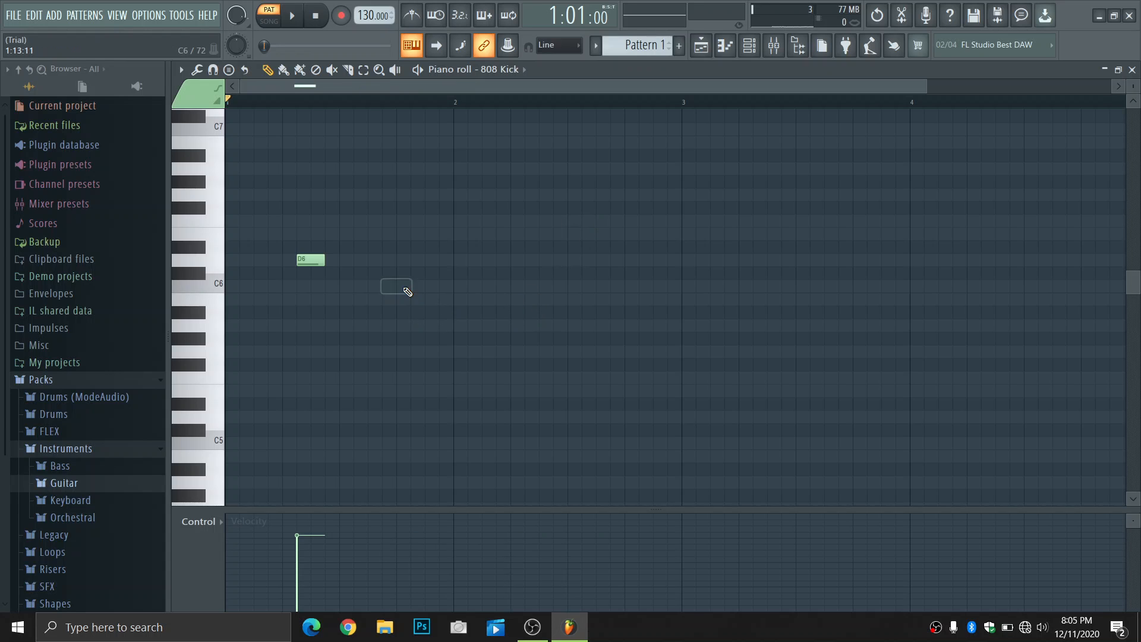
{"action": "right_click", "coordinate": [313, 260]}
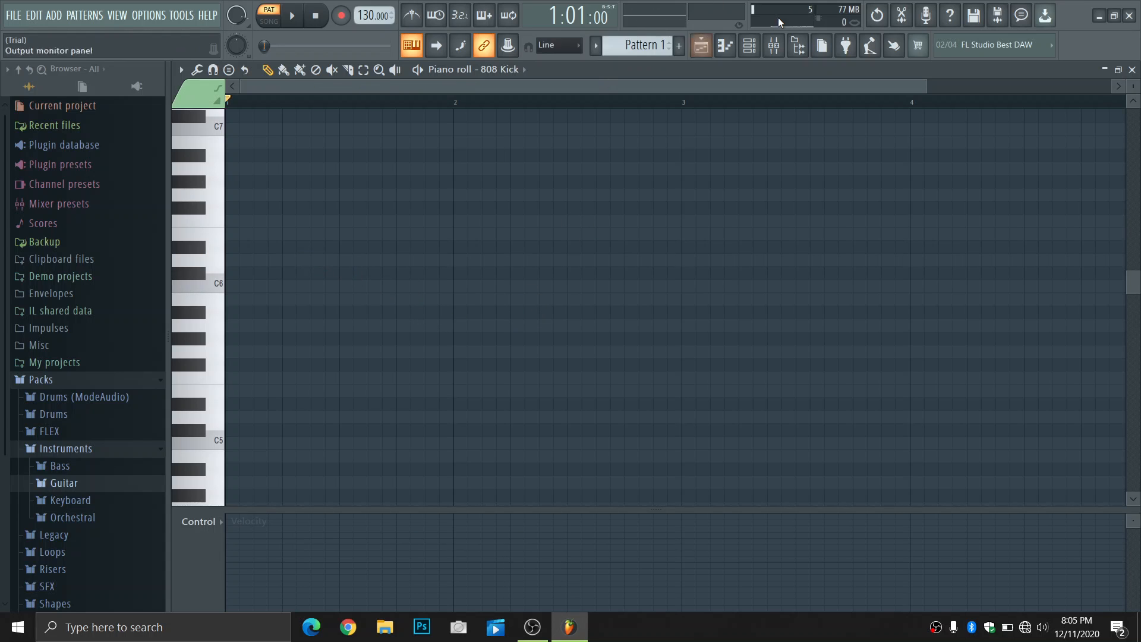
Step: Return to the Playlist and collapse the Instruments folder within the browser's Packs
{"action": "left_click", "coordinate": [701, 47]}
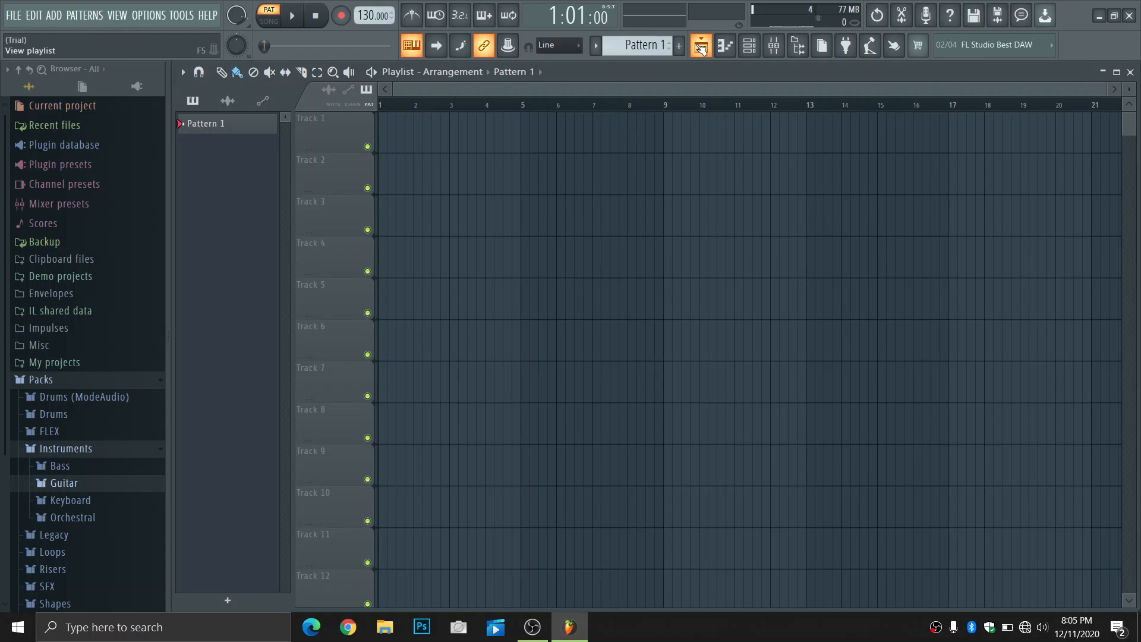
{"action": "left_click", "coordinate": [157, 382]}
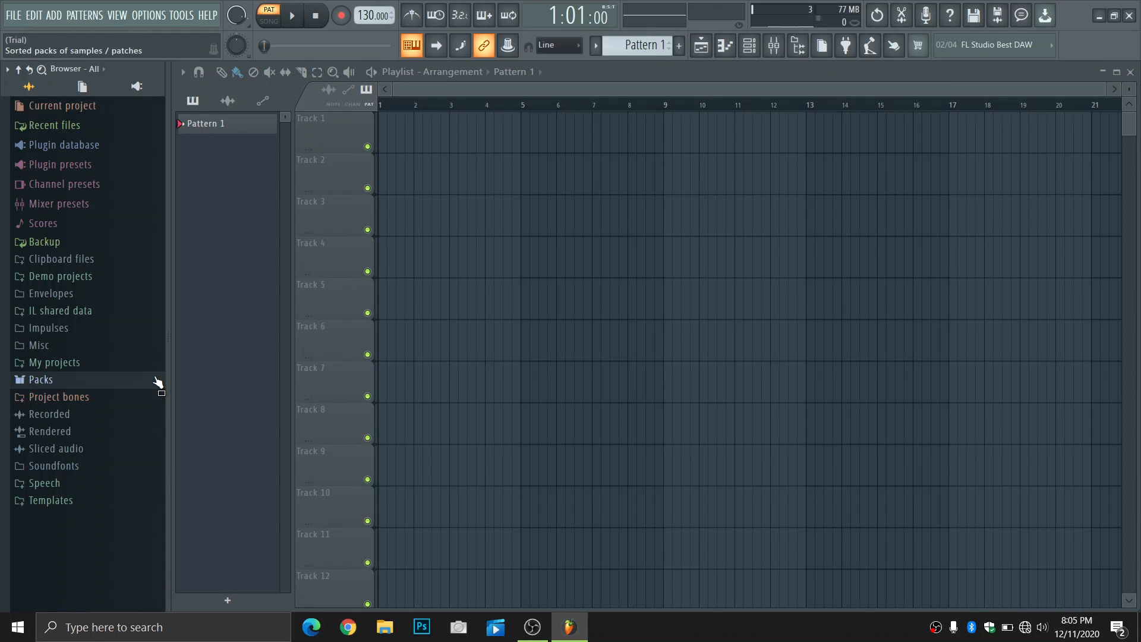
{"action": "left_click", "coordinate": [26, 382]}
{"action": "left_click", "coordinate": [162, 450]}
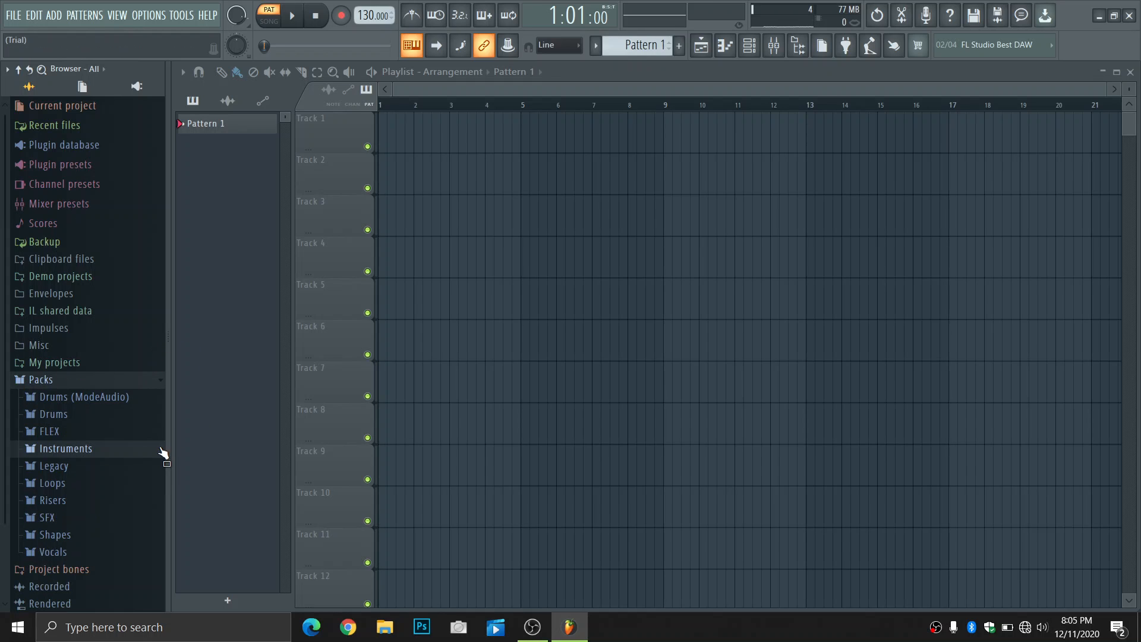
Step: Expand the Claps folder of the Drums (ModeAudio) pack in the browser
{"action": "scroll", "coordinate": [131, 416], "scroll_direction": "down", "scroll_amount": 2}
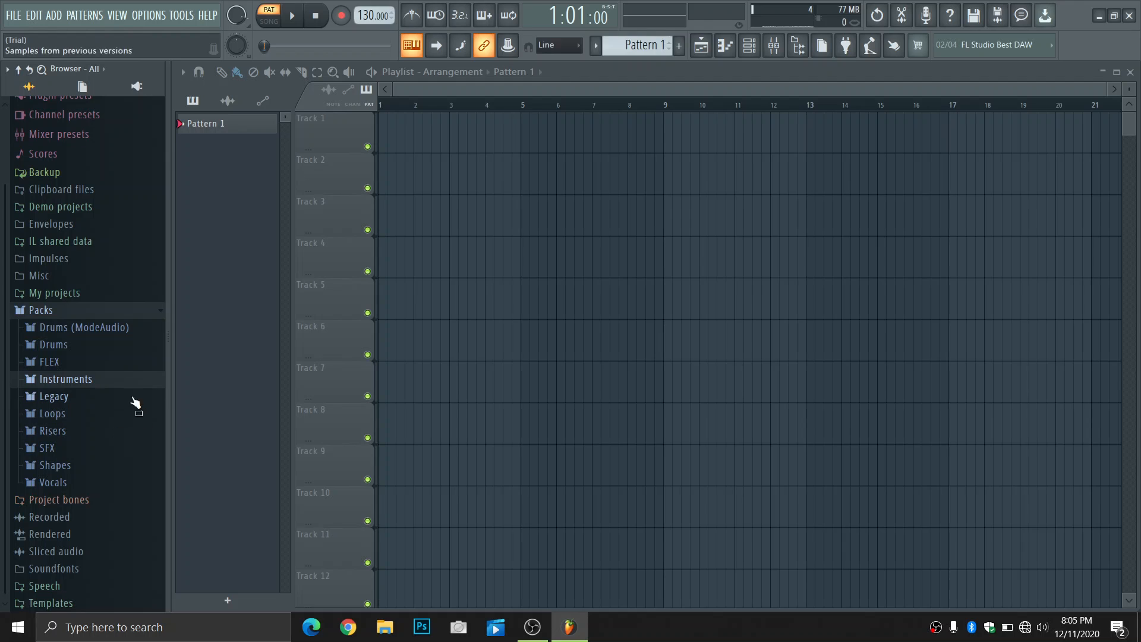
{"action": "left_click", "coordinate": [70, 331]}
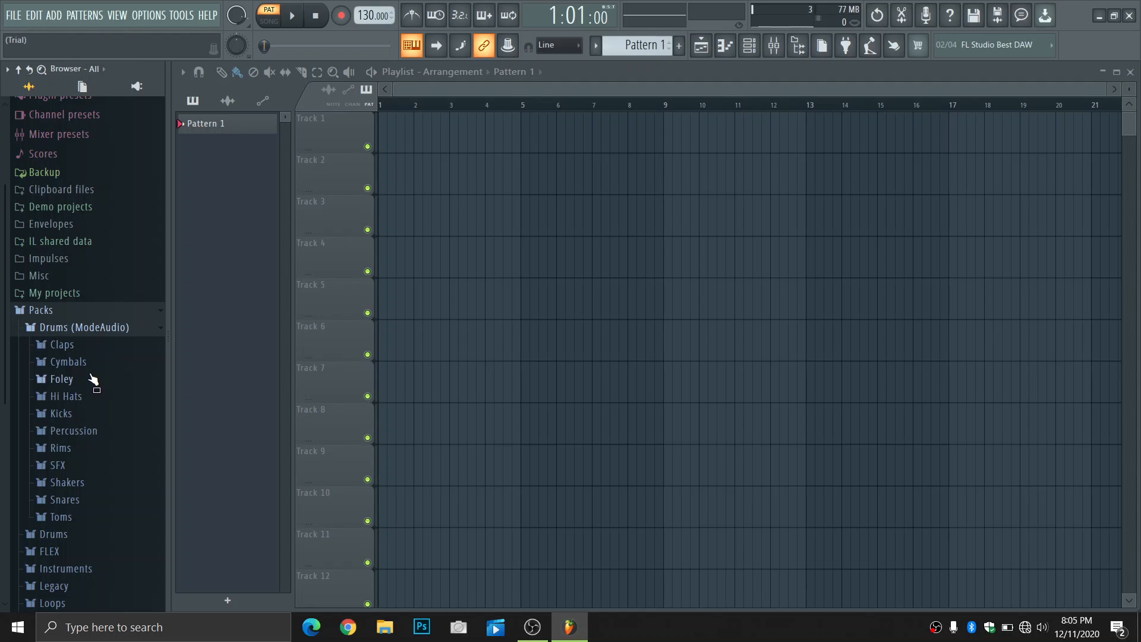
{"action": "left_click", "coordinate": [84, 344]}
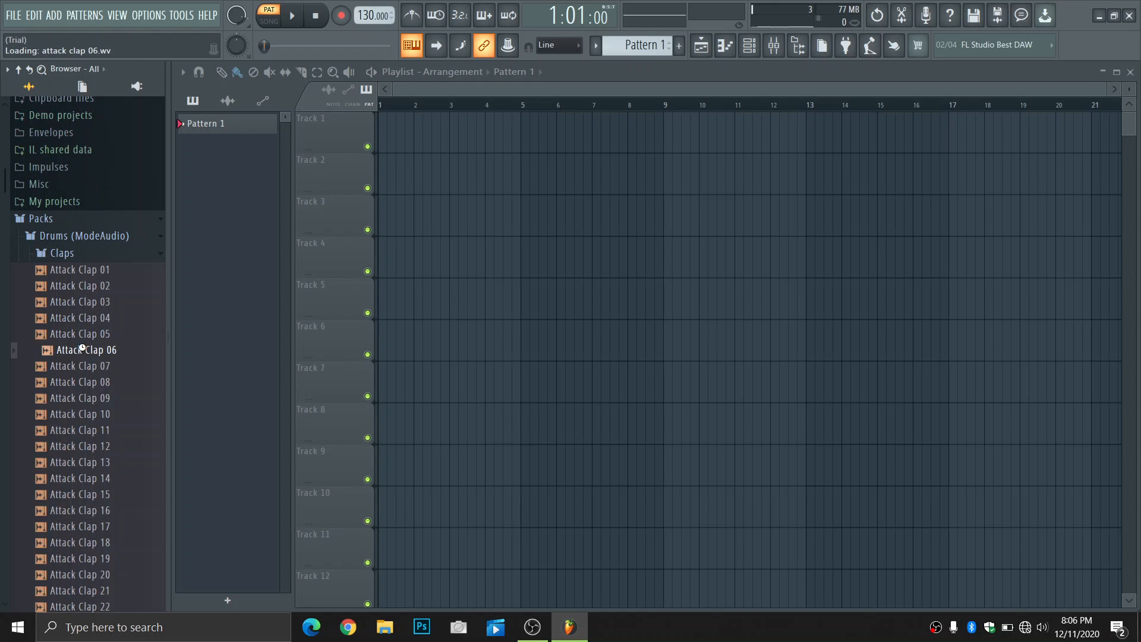
Step: Preview several clap samples in the Claps folder, including Attack Clap 04, 11, 15, 20, 19 and 18
{"action": "left_click", "coordinate": [60, 220]}
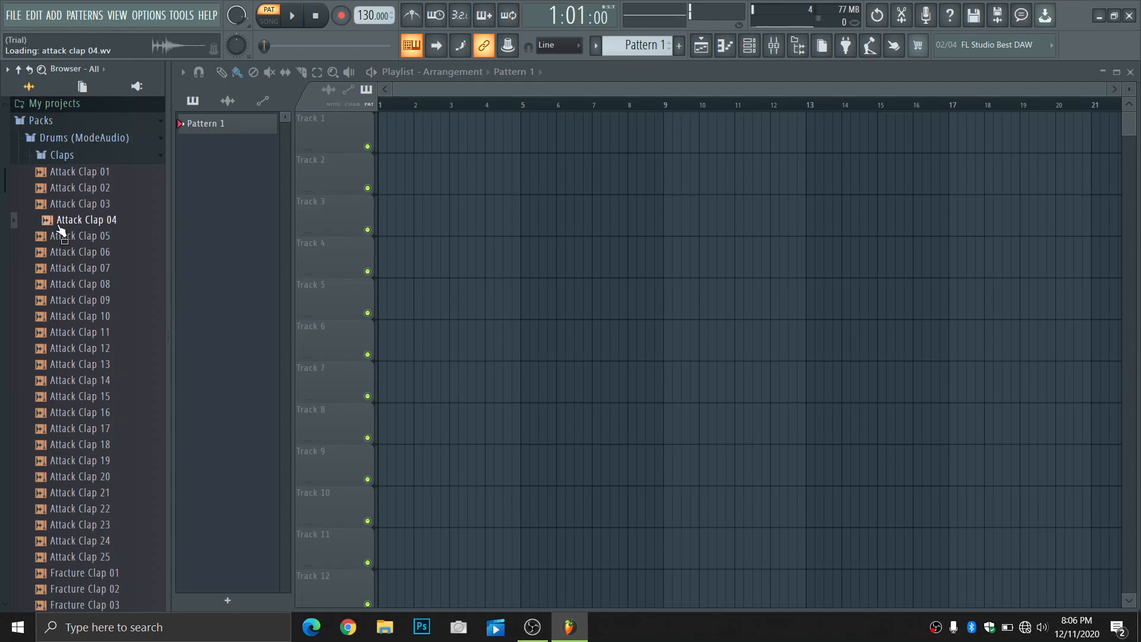
{"action": "left_click", "coordinate": [77, 332]}
{"action": "left_click", "coordinate": [68, 397]}
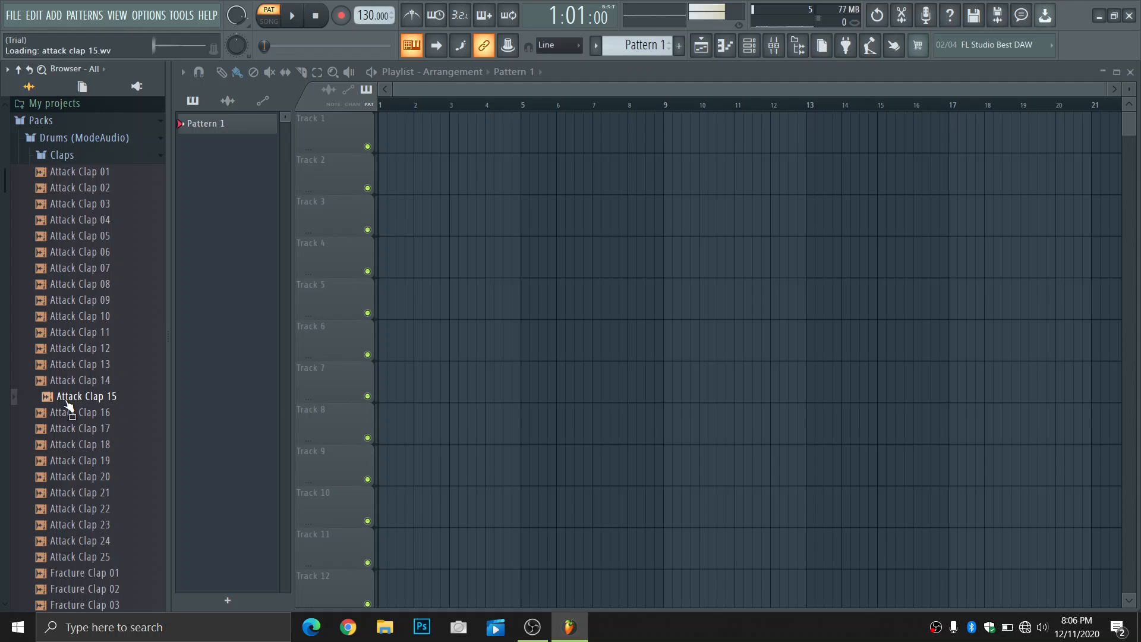
{"action": "left_click", "coordinate": [64, 477]}
{"action": "left_click", "coordinate": [64, 463]}
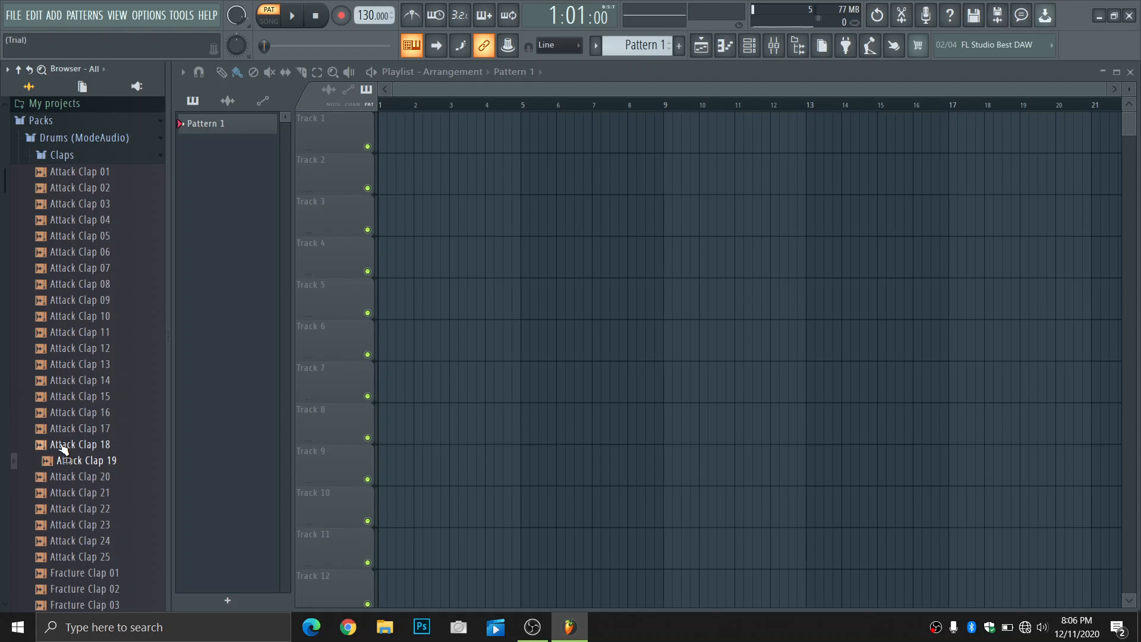
{"action": "left_click", "coordinate": [62, 447]}
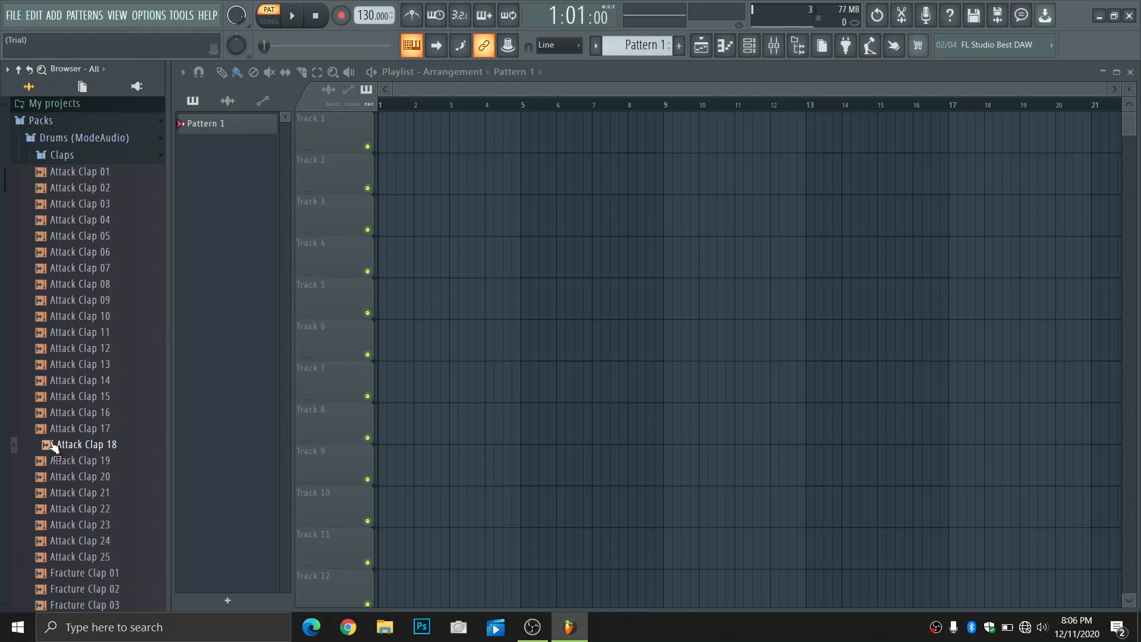
Step: Add the Attack Clap 20 sample to the Playlist's clip picker
{"action": "left_click", "coordinate": [66, 477]}
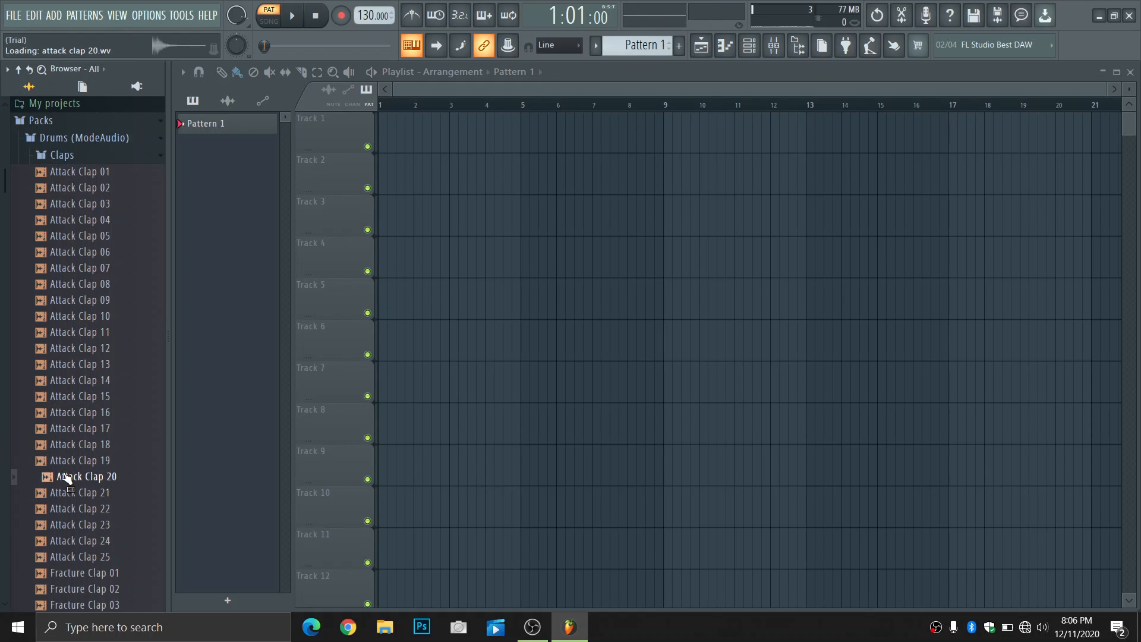
{"action": "left_click_drag", "start_coordinate": [66, 477], "coordinate": [217, 134]}
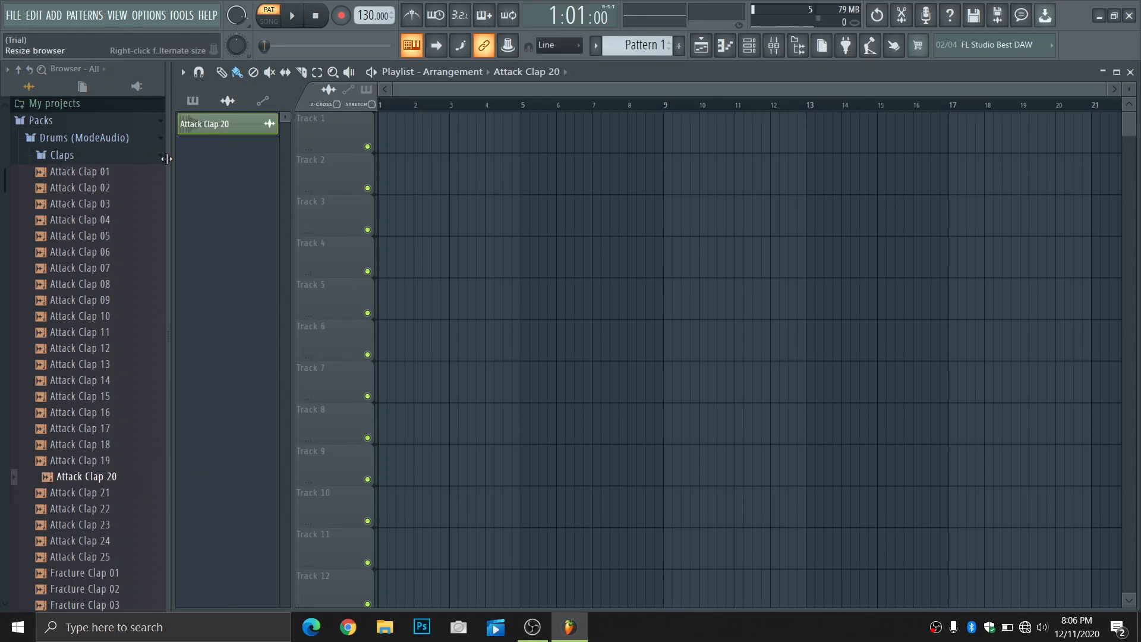
Step: Open the piano roll and choose Attack Clap 20 as its target channel
{"action": "left_click", "coordinate": [726, 46]}
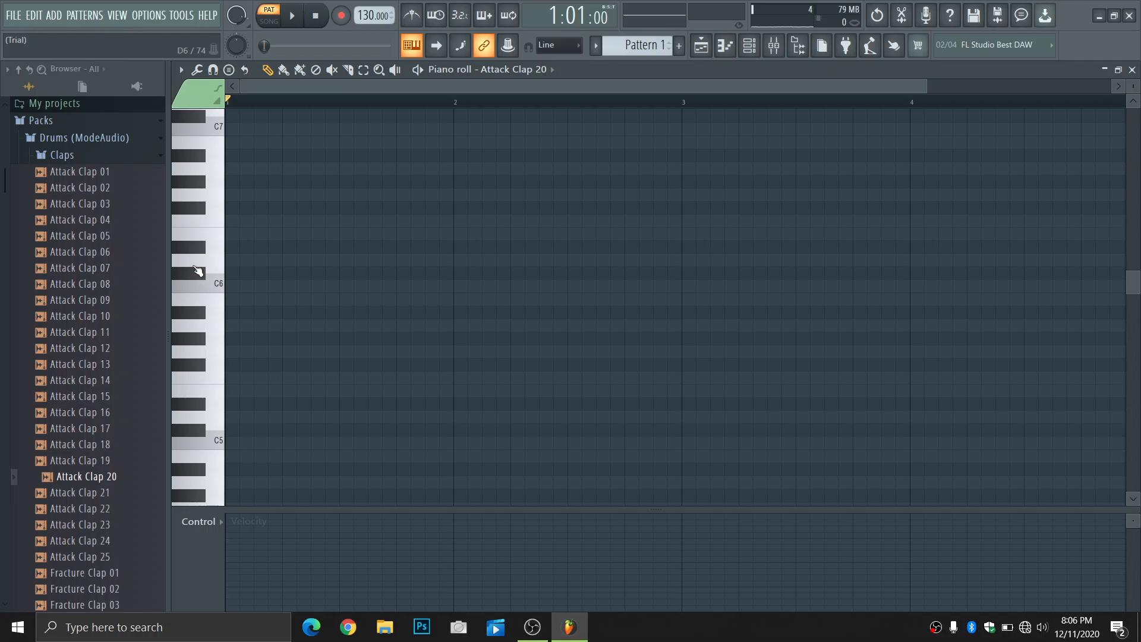
{"action": "left_click", "coordinate": [555, 70]}
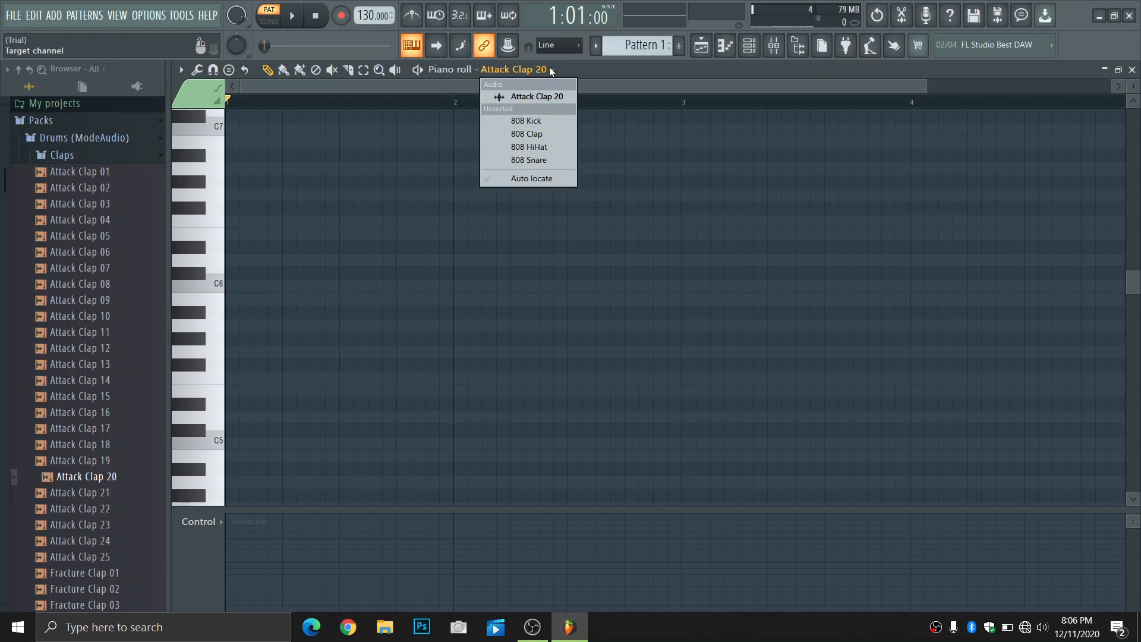
{"action": "left_click", "coordinate": [551, 97]}
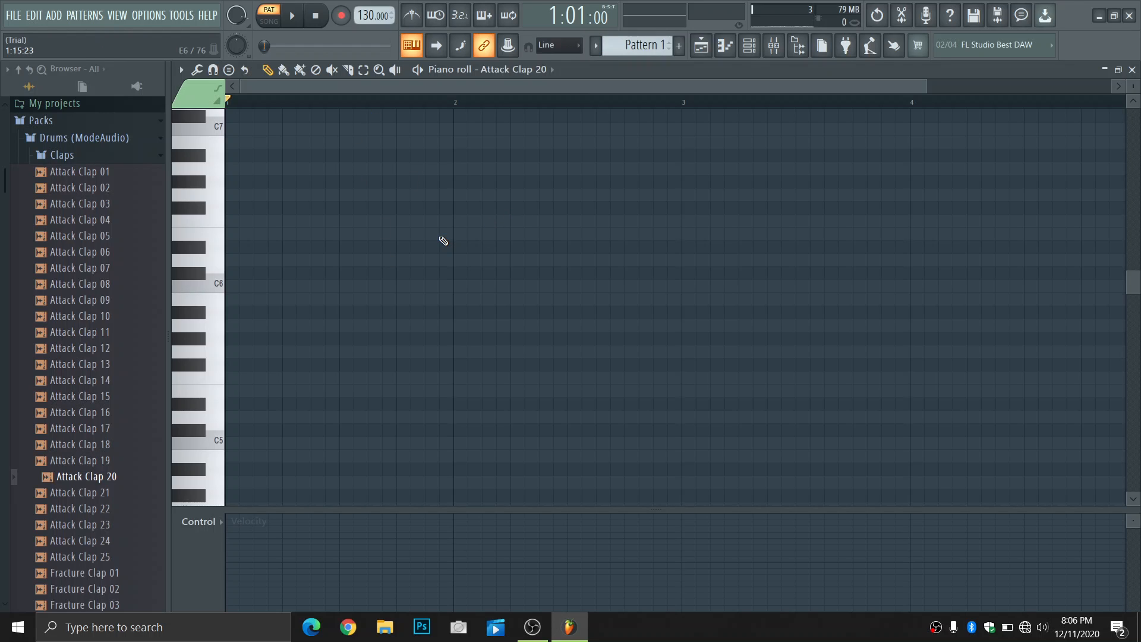
Step: Audition the Attack Clap 20 sample at several pitches around D6 by playing single notes without recording
{"action": "key", "text": "w"}
{"action": "key", "text": "e"}
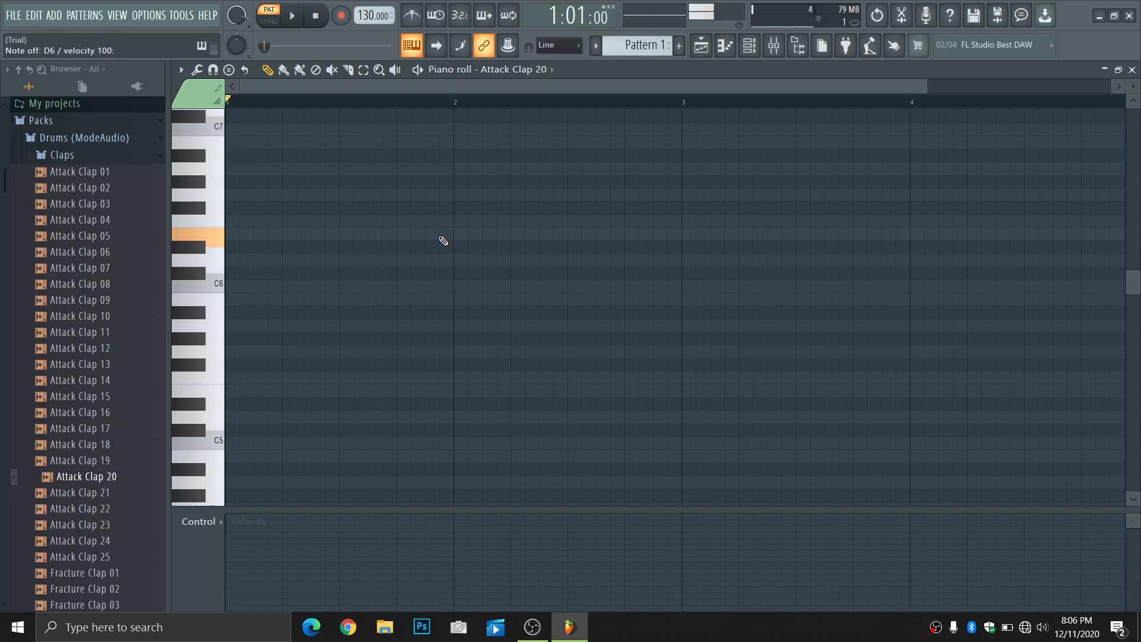
{"action": "key", "text": "q"}
{"action": "key", "text": "n"}
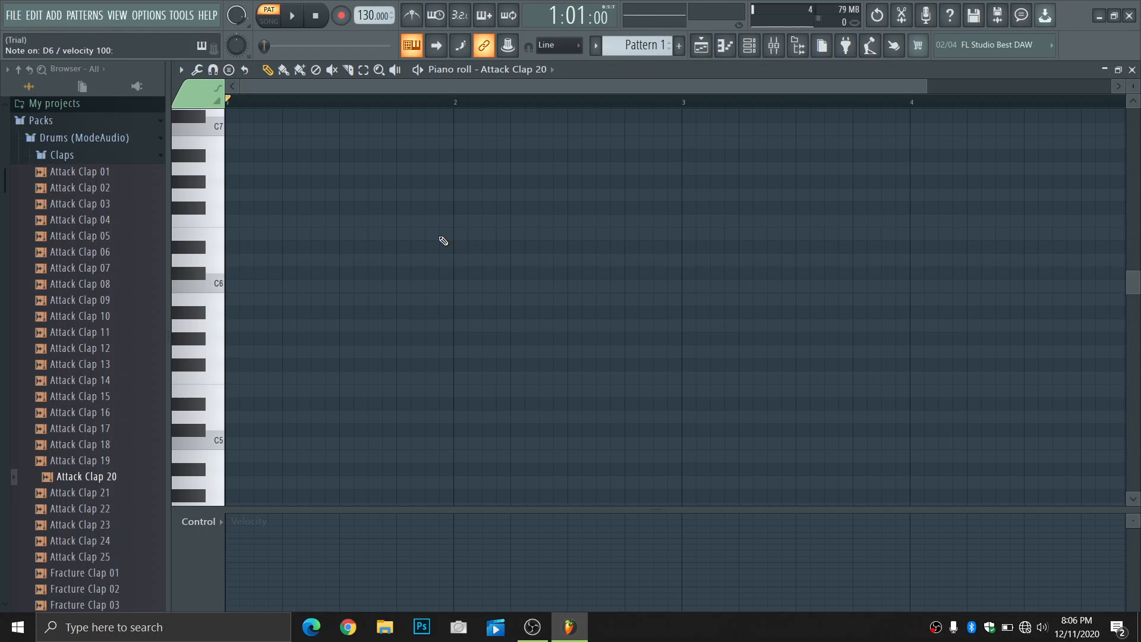
{"action": "key", "text": "e"}
{"action": "key", "text": "w"}
{"action": "key", "text": "q"}
{"action": "key", "text": "m"}
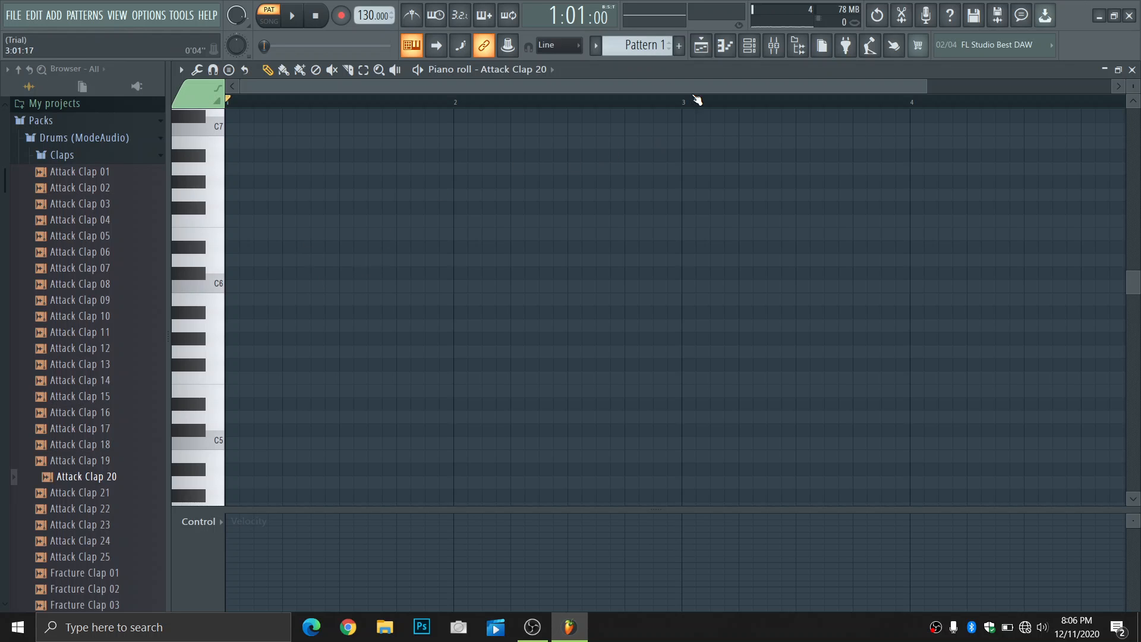
Step: Place six short notes across bars 1 and 2 in the piano roll, in order B5, D6, A#5, C6, D6 and E6
{"action": "left_click", "coordinate": [275, 299]}
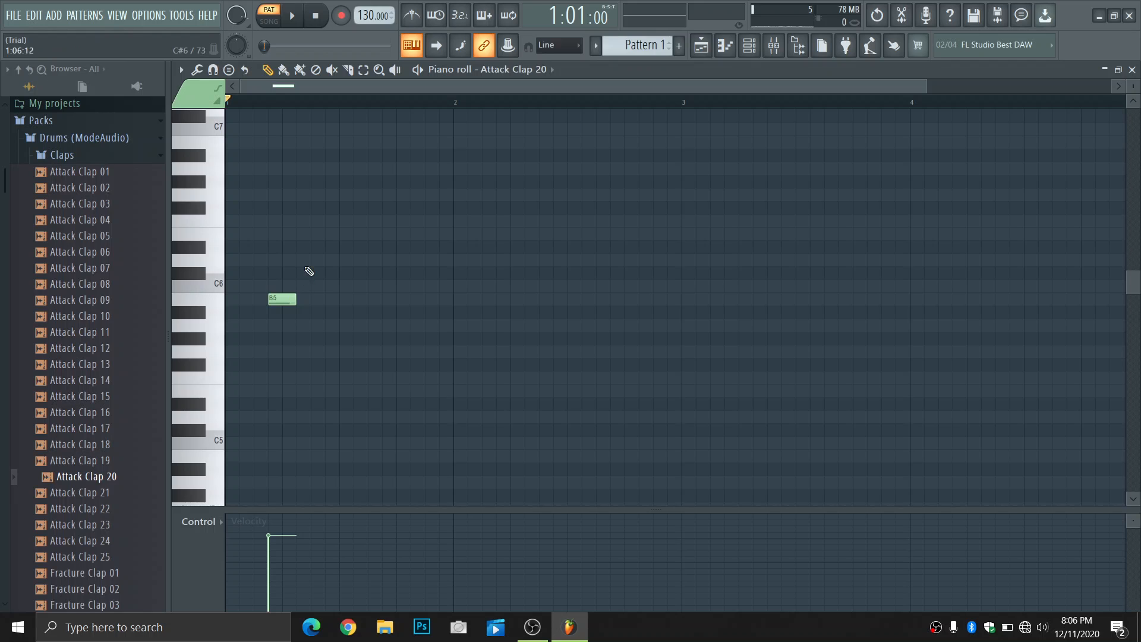
{"action": "left_click", "coordinate": [329, 246]}
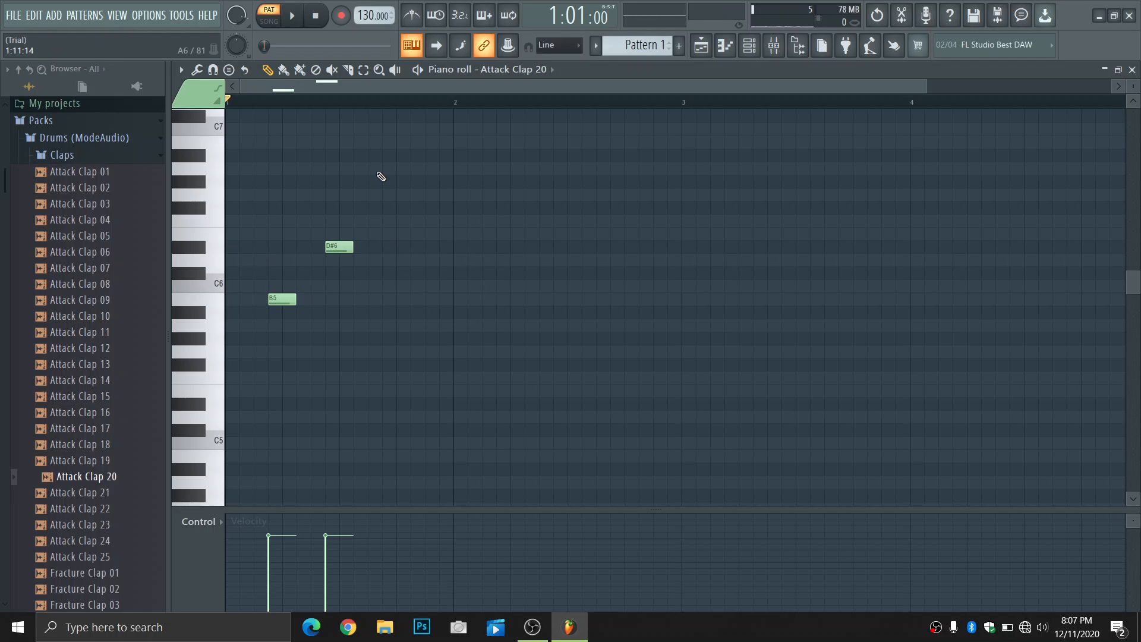
{"action": "left_click_drag", "start_coordinate": [383, 169], "coordinate": [382, 314]}
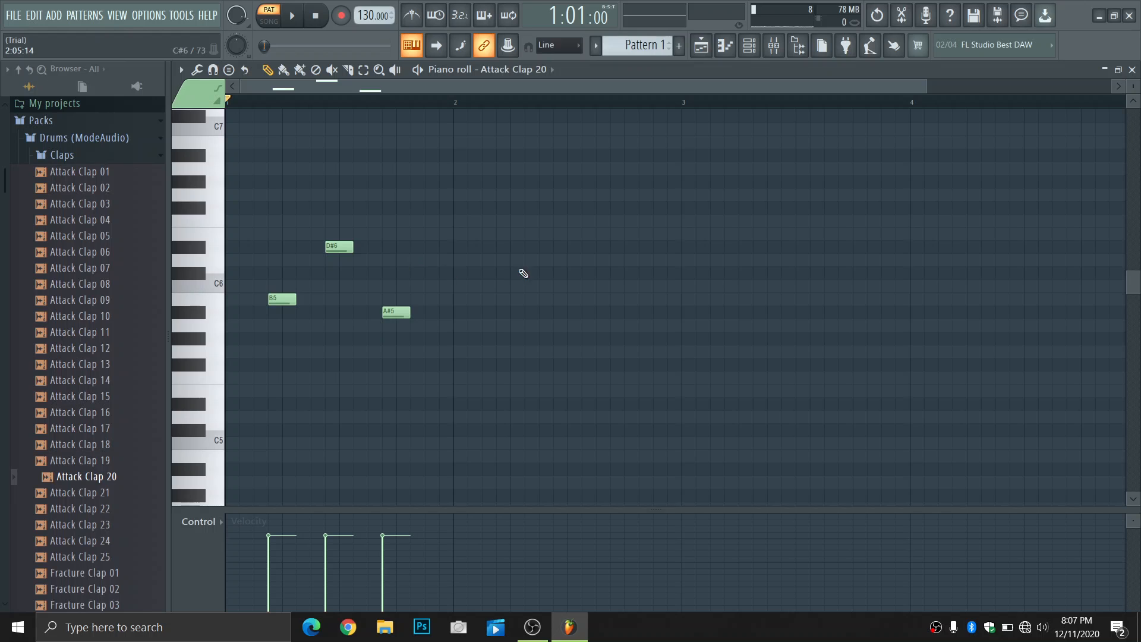
{"action": "left_click", "coordinate": [414, 287]}
{"action": "left_click", "coordinate": [450, 261]}
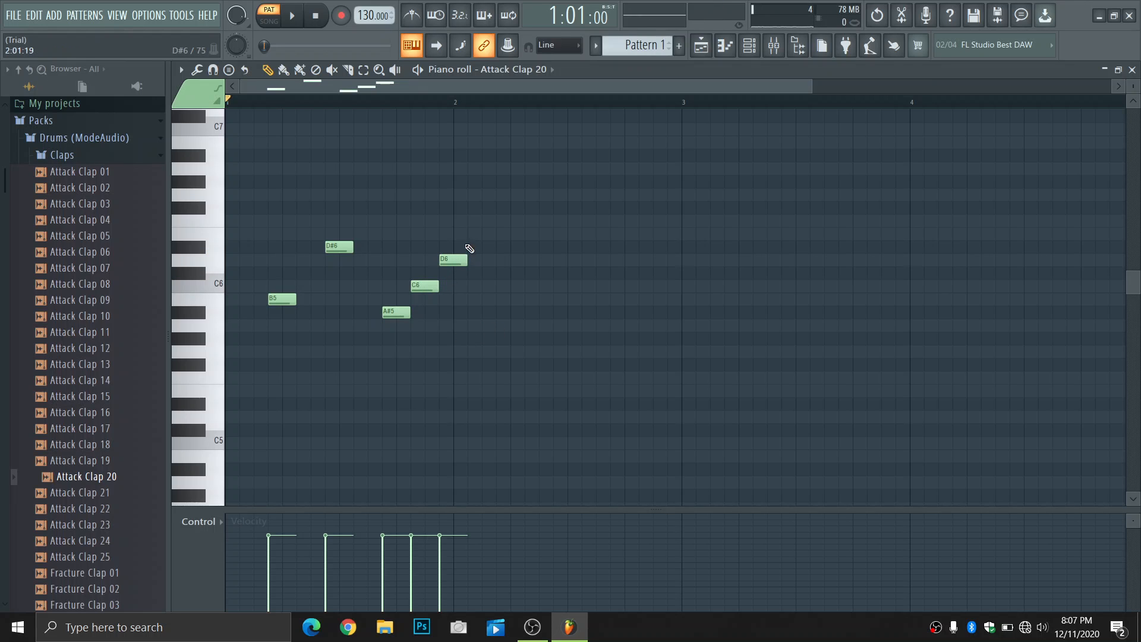
{"action": "left_click", "coordinate": [467, 231]}
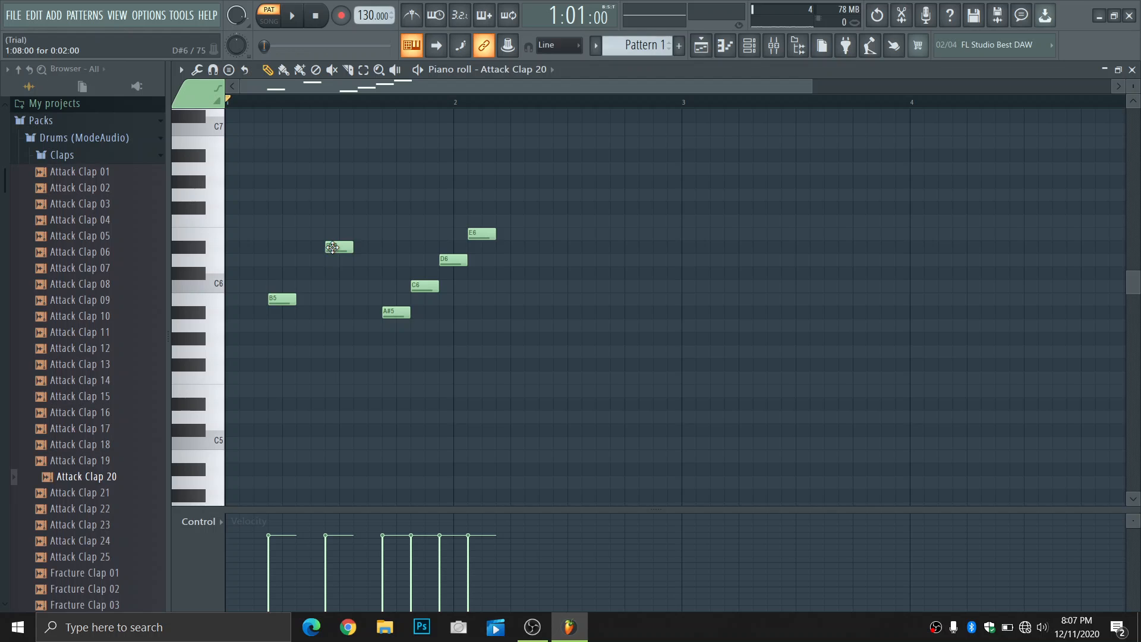
{"action": "left_click_drag", "start_coordinate": [332, 248], "coordinate": [332, 261]}
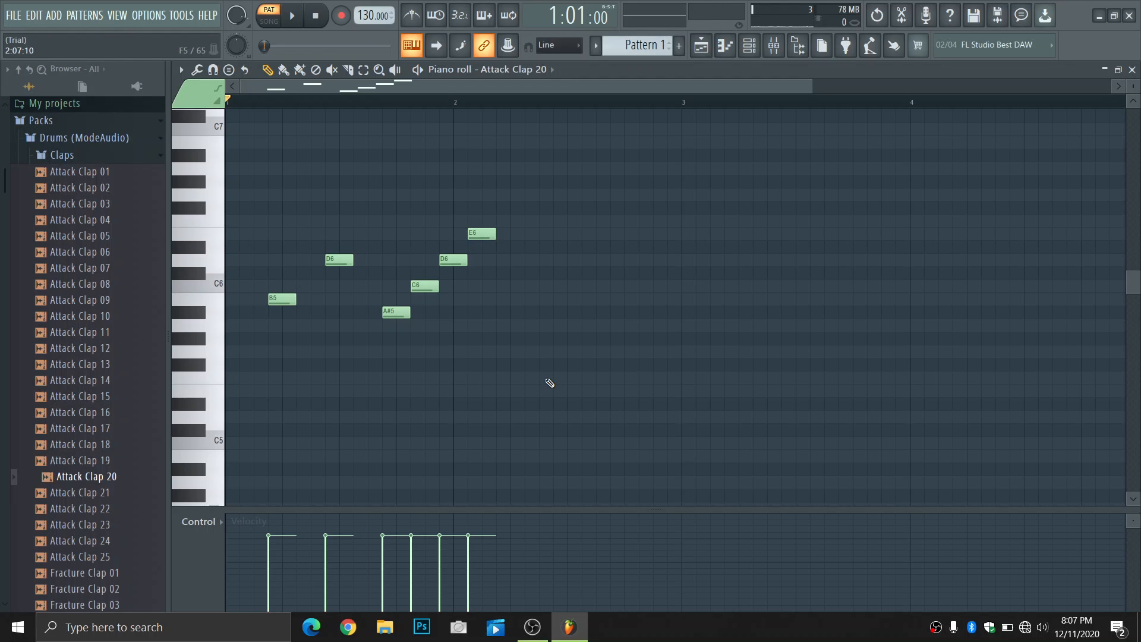
Step: Play back the clap pattern and return the playhead to the start of bar 1
{"action": "key", "text": "space"}
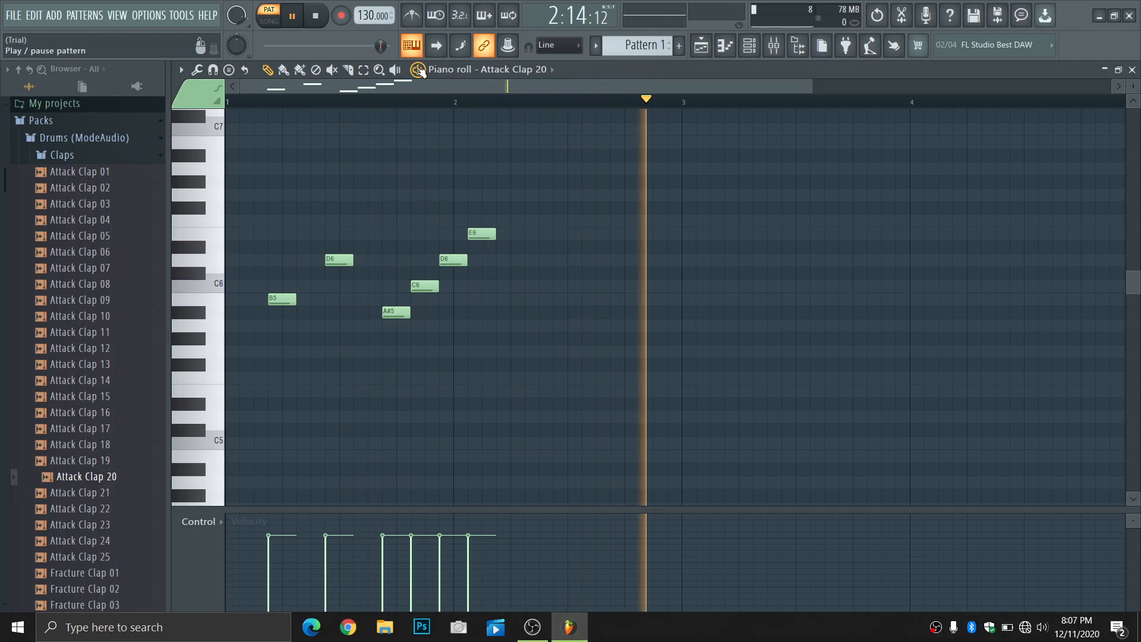
{"action": "key", "text": "space"}
{"action": "left_click_drag", "start_coordinate": [649, 99], "coordinate": [257, 180]}
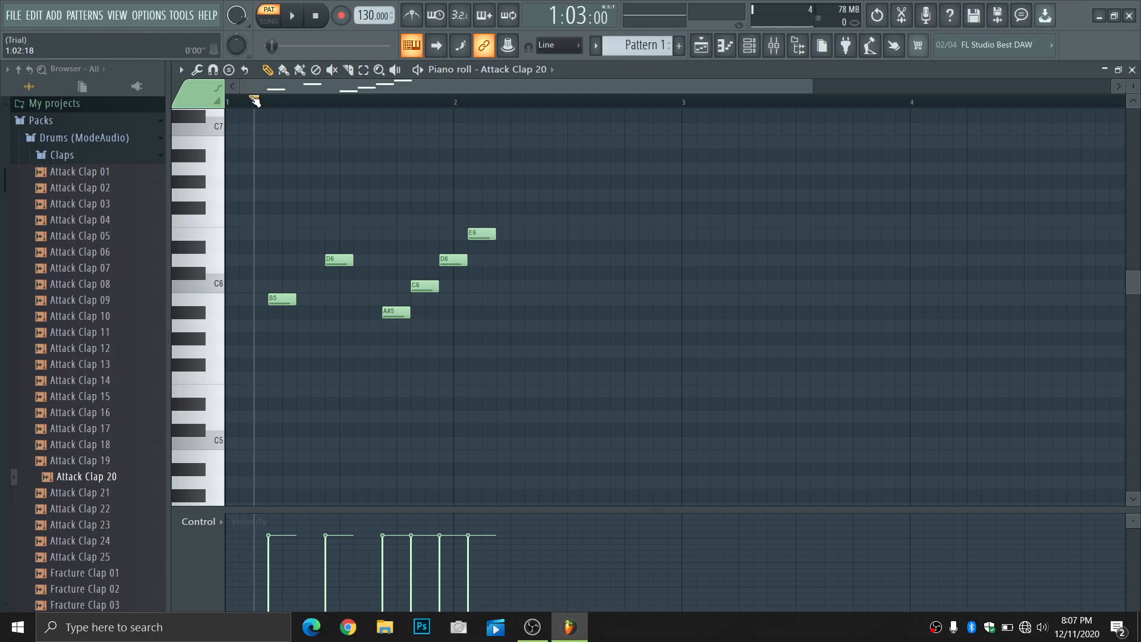
{"action": "left_click_drag", "start_coordinate": [255, 101], "coordinate": [236, 105]}
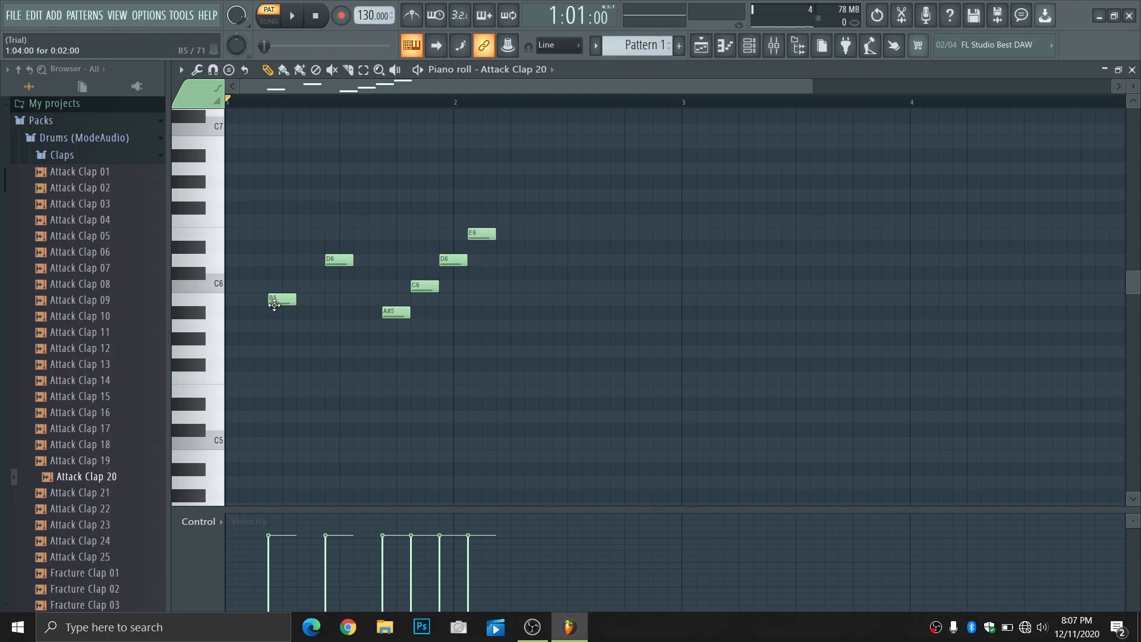
{"action": "left_click", "coordinate": [418, 70]}
{"action": "left_click", "coordinate": [419, 69]}
{"action": "left_click", "coordinate": [228, 100]}
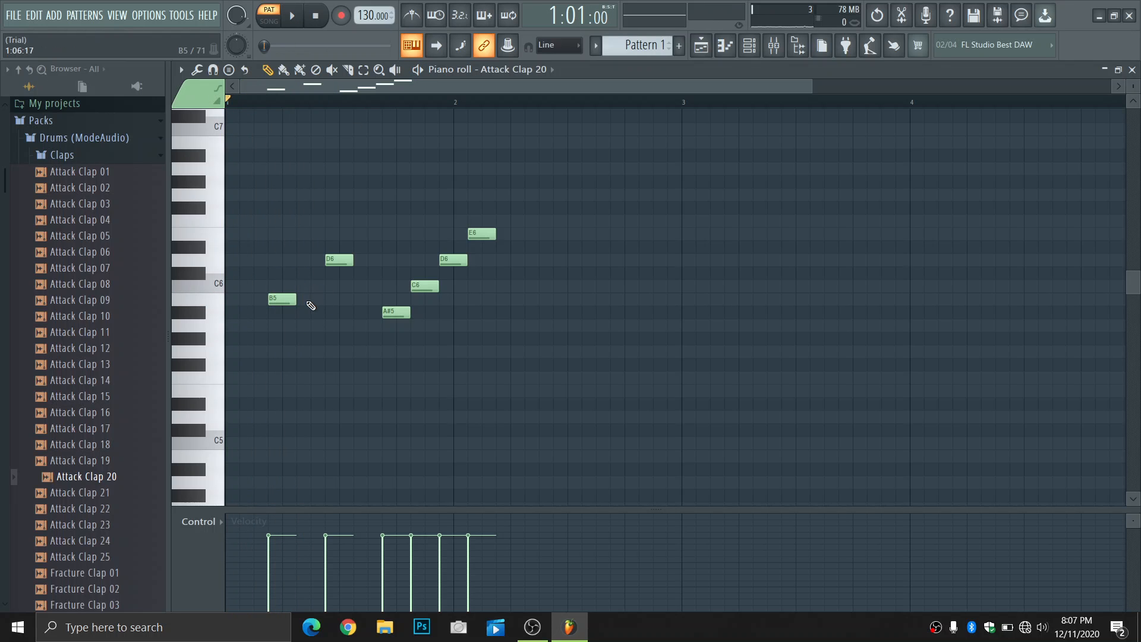
Step: Lengthen the B5 note to about seven steps and the last four notes to four steps each, and play the pattern
{"action": "left_click_drag", "start_coordinate": [296, 297], "coordinate": [370, 298]}
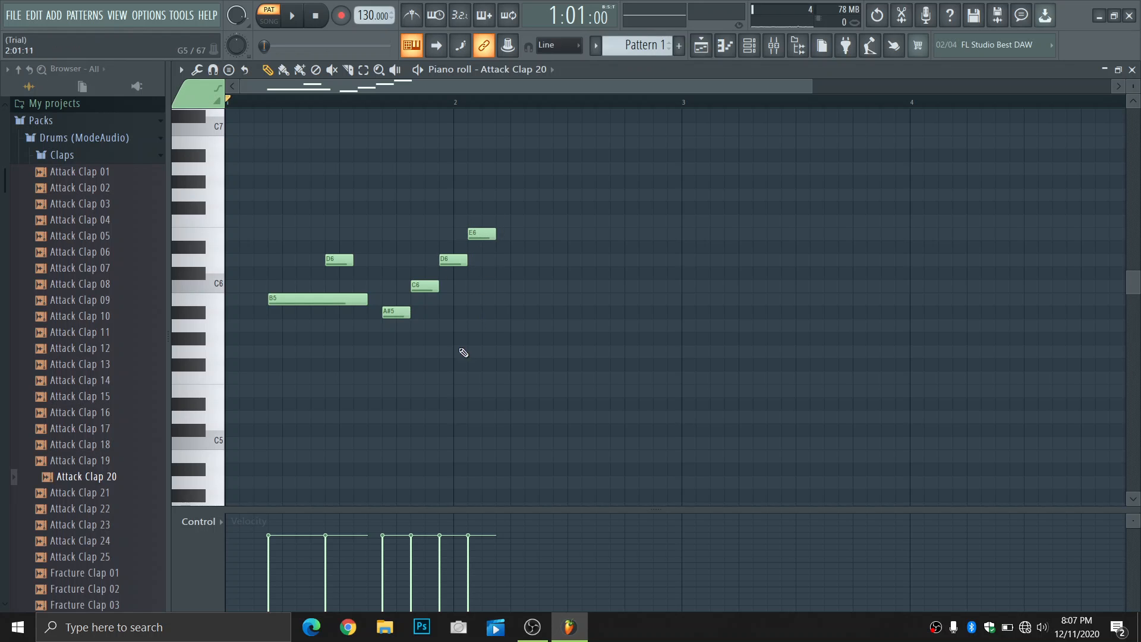
{"action": "left_click_drag", "start_coordinate": [396, 359], "coordinate": [537, 221]}
{"action": "left_click", "coordinate": [550, 197]}
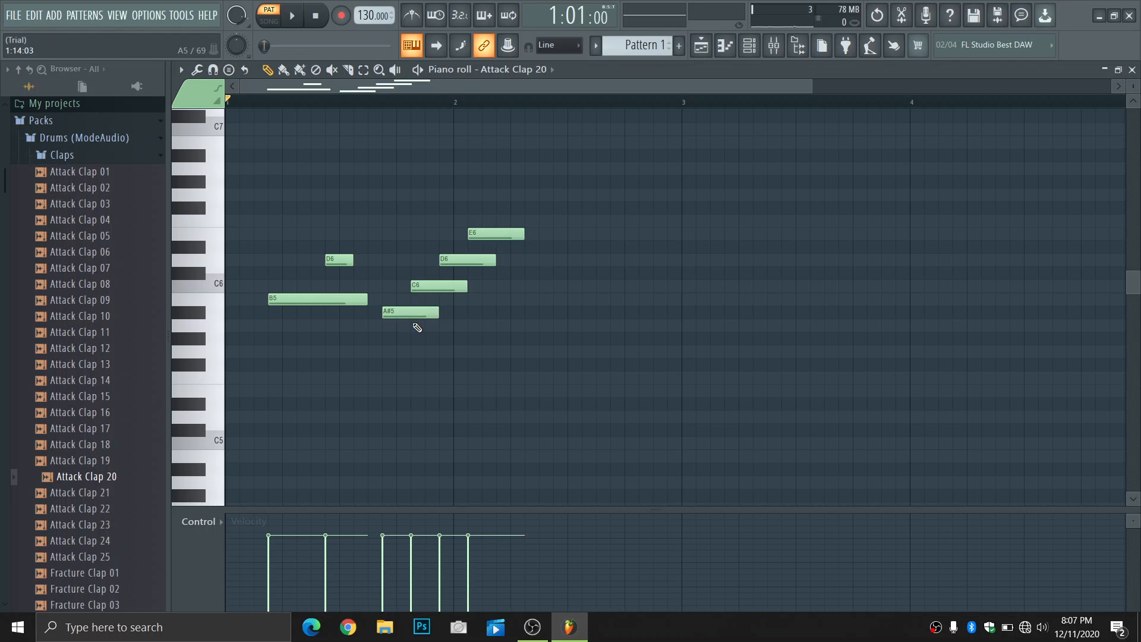
{"action": "key", "text": "space"}
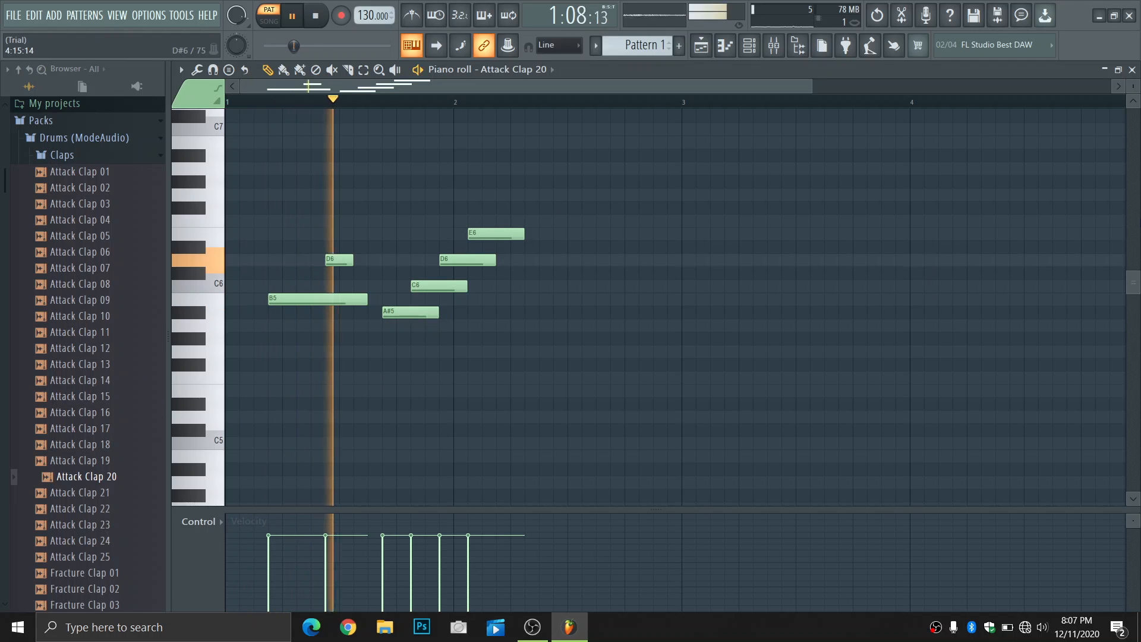
{"action": "key", "text": "space"}
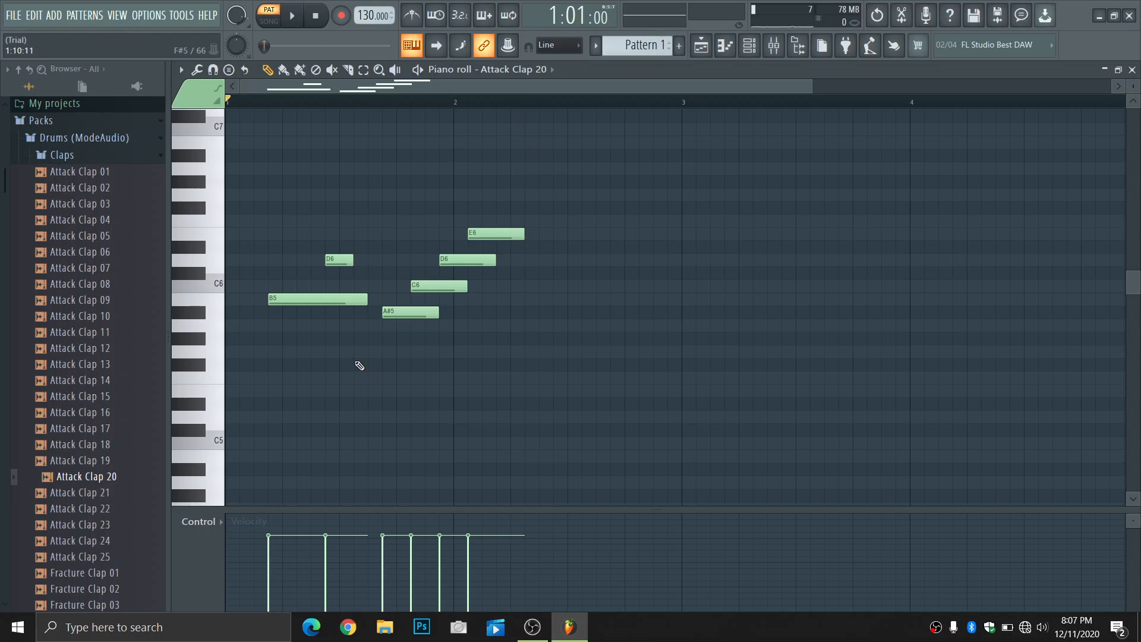
Step: Add a G#5 note directly below the first D6, shorten it to two steps, and play back the pattern
{"action": "left_click", "coordinate": [327, 338]}
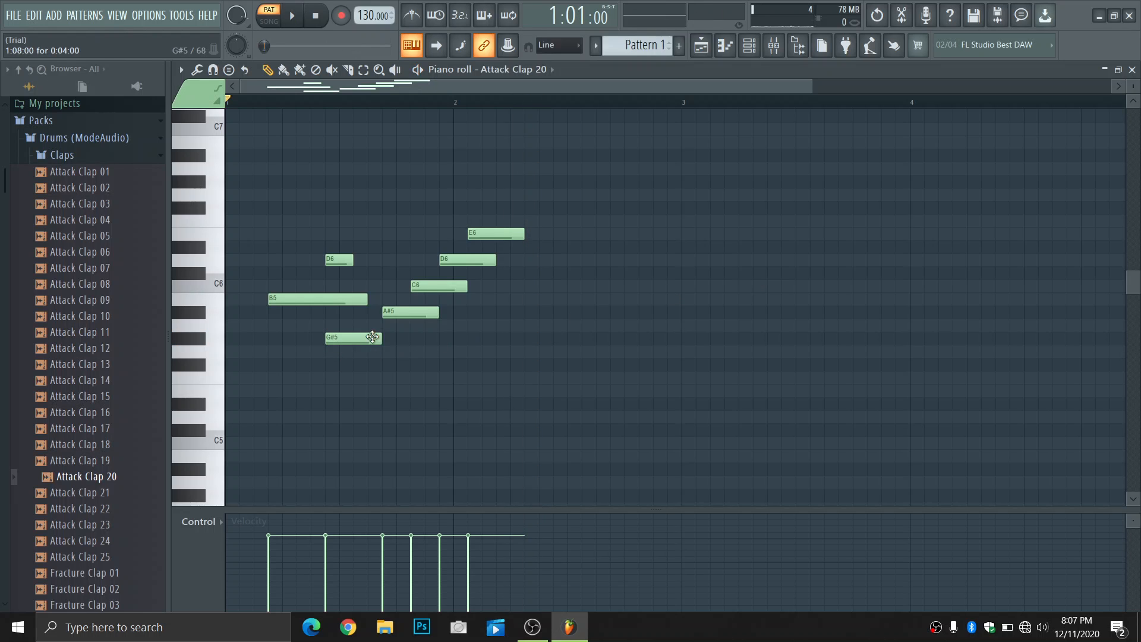
{"action": "left_click_drag", "start_coordinate": [374, 338], "coordinate": [355, 338]}
{"action": "key", "text": "space"}
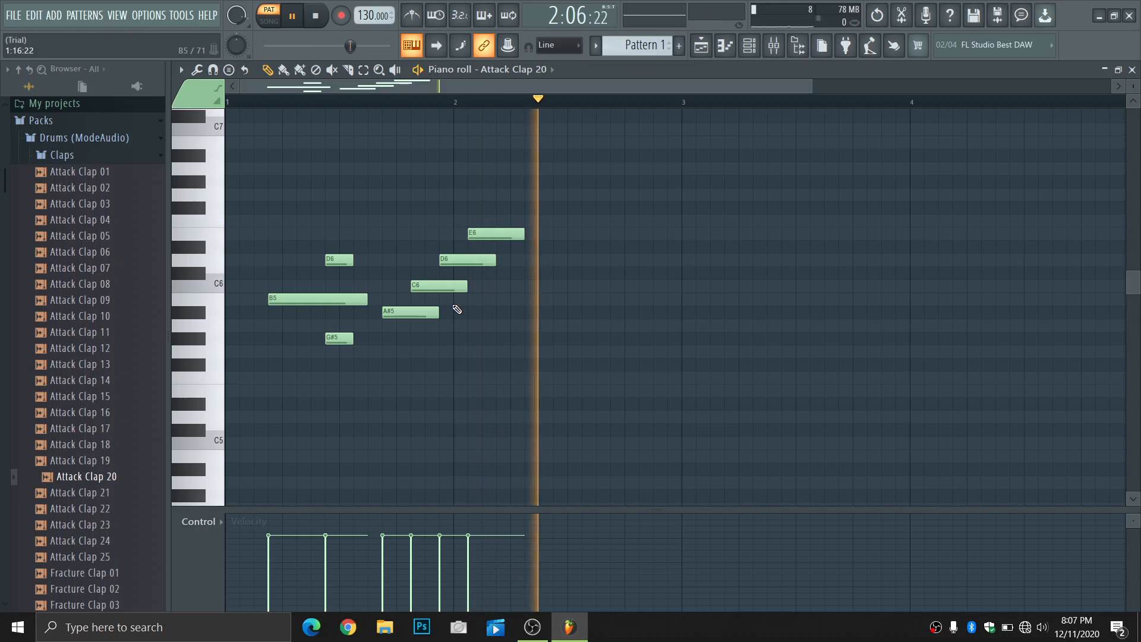
{"action": "key", "text": "space"}
{"action": "key", "text": "space"}
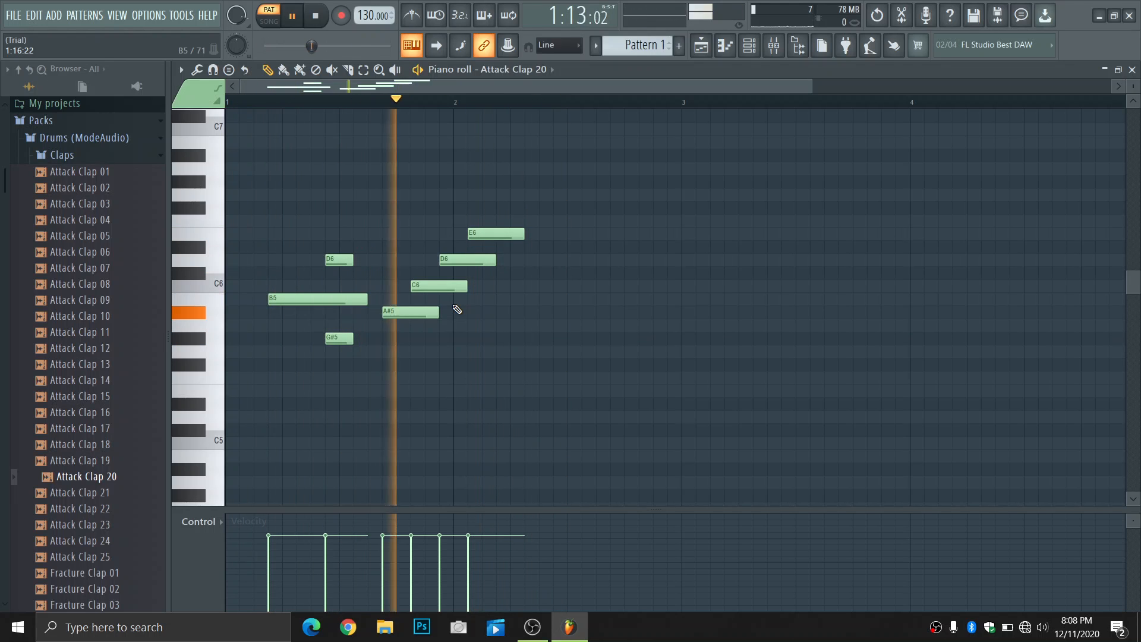
{"action": "key", "text": "space"}
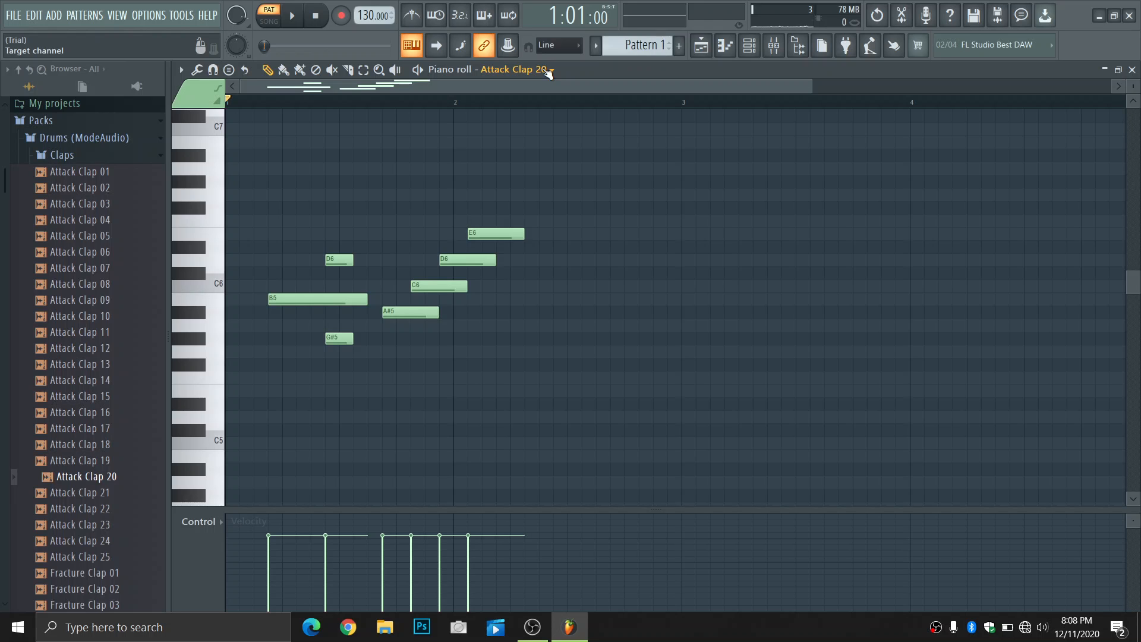
Step: Collapse the Claps folder in the browser and return to the Playlist
{"action": "left_click", "coordinate": [157, 155]}
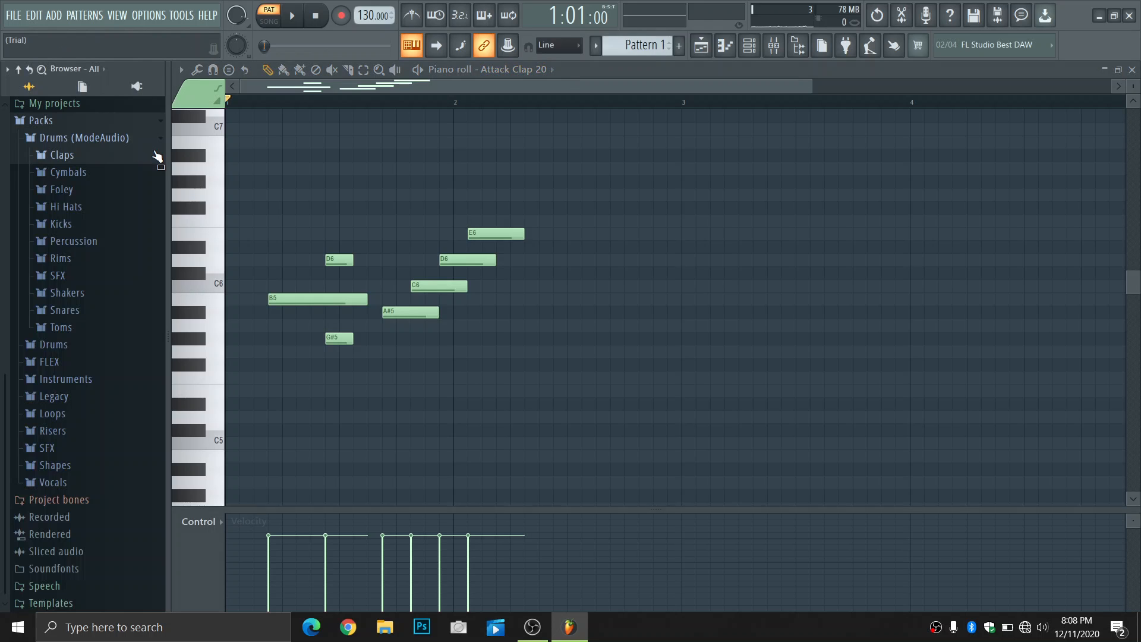
{"action": "key", "text": "F5"}
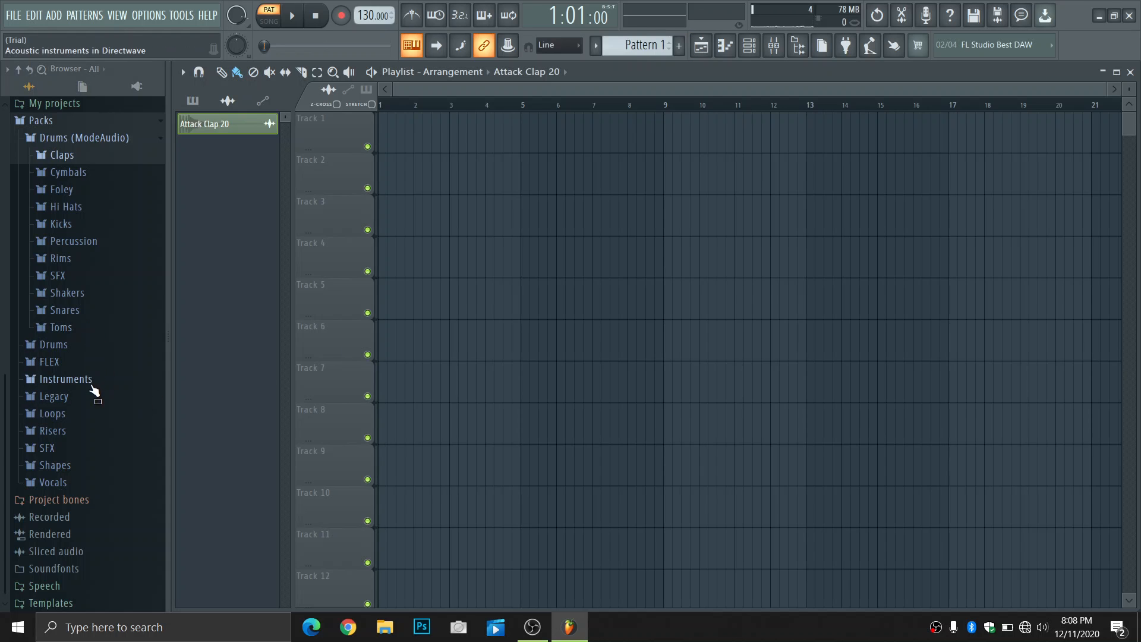
Step: Look through the Guitar and Orchestral folders of the Instruments pack in the browser
{"action": "scroll", "coordinate": [94, 361], "scroll_direction": "up", "scroll_amount": 3}
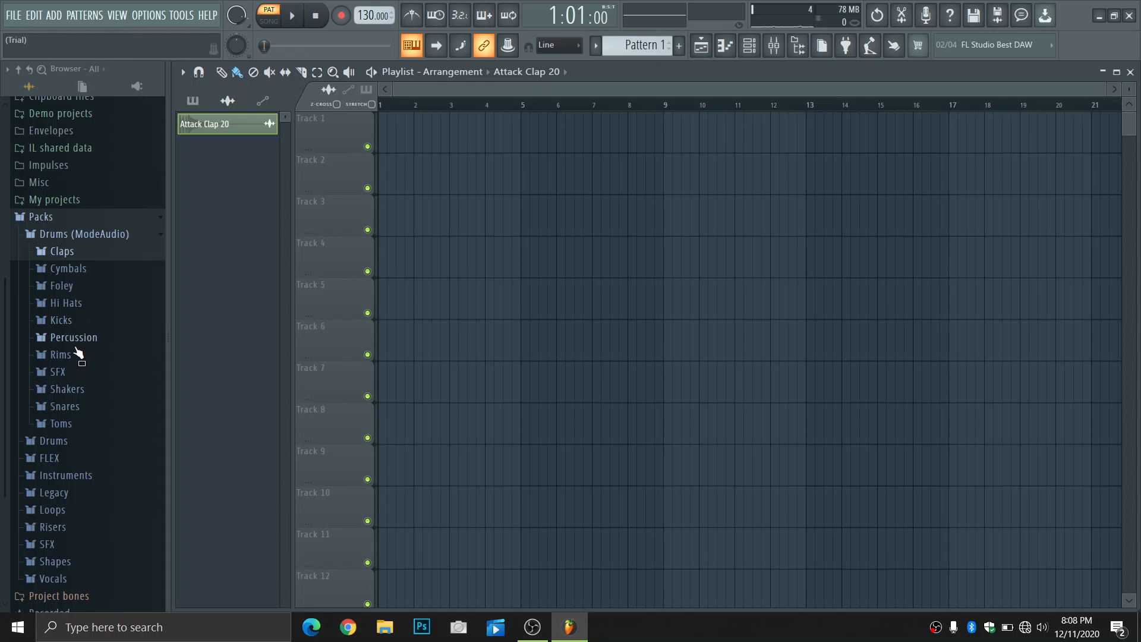
{"action": "left_click", "coordinate": [80, 474]}
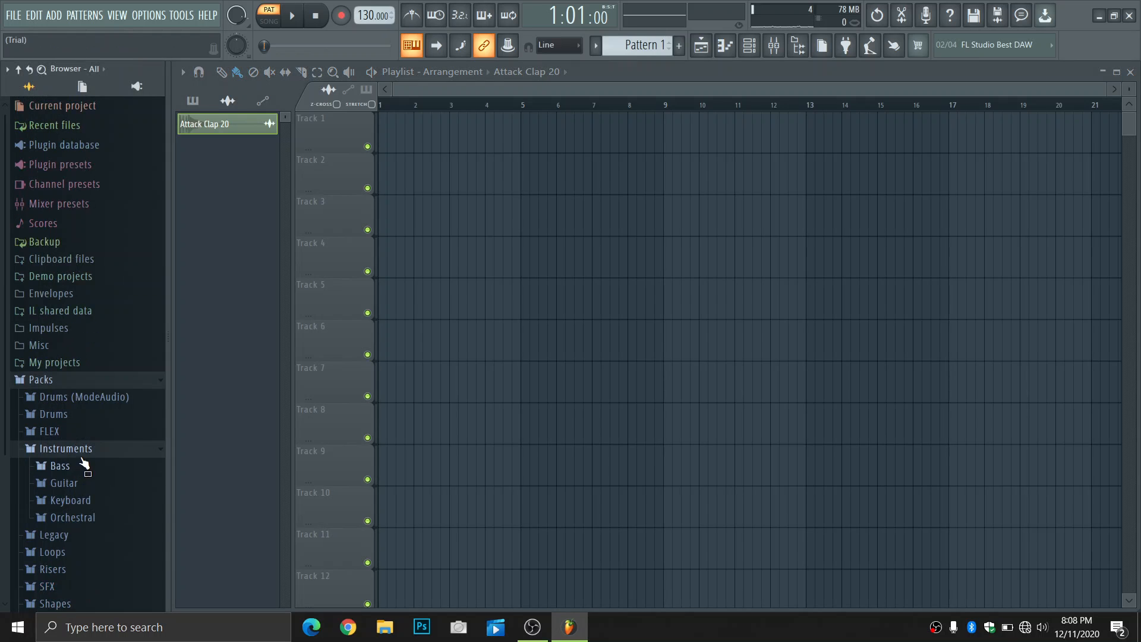
{"action": "left_click", "coordinate": [89, 484]}
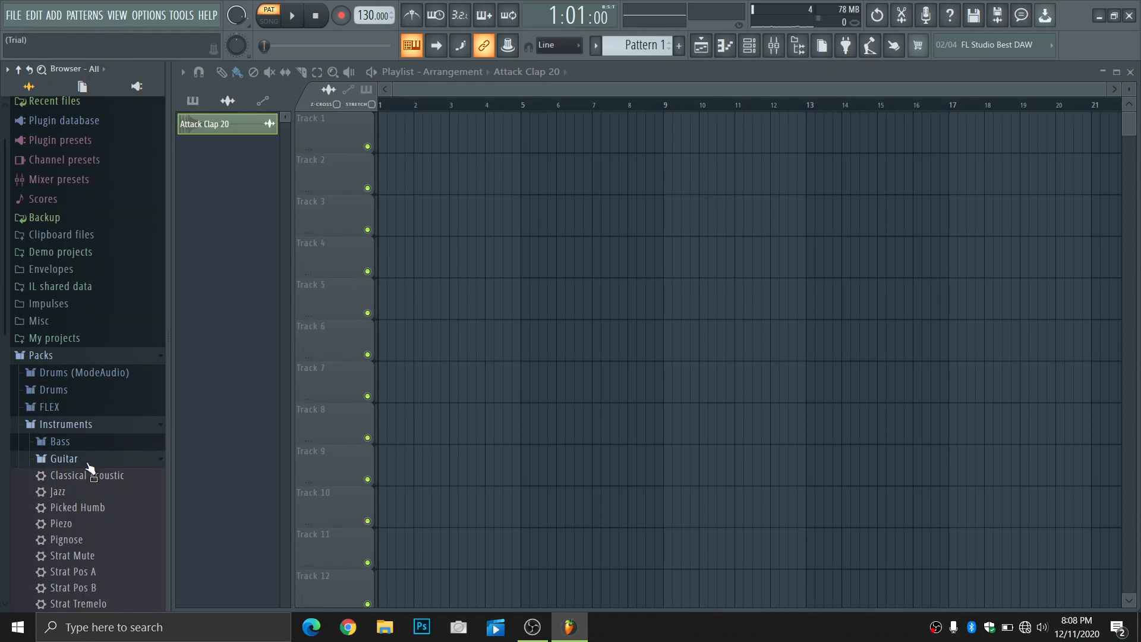
{"action": "left_click", "coordinate": [91, 447]}
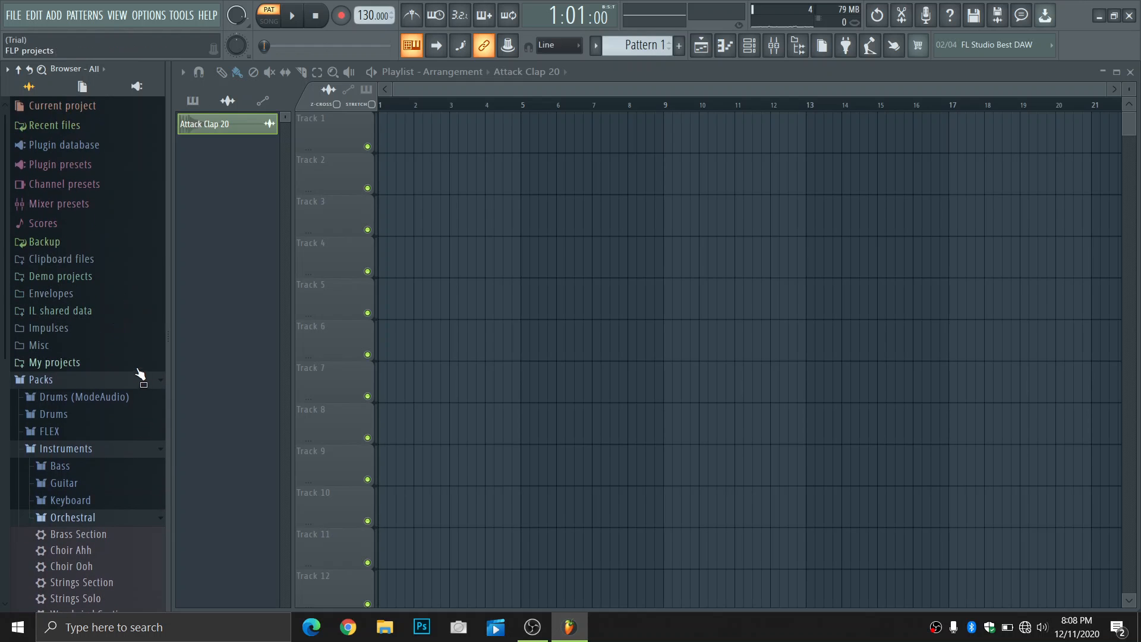
{"action": "left_click", "coordinate": [153, 384]}
{"action": "left_click", "coordinate": [153, 383]}
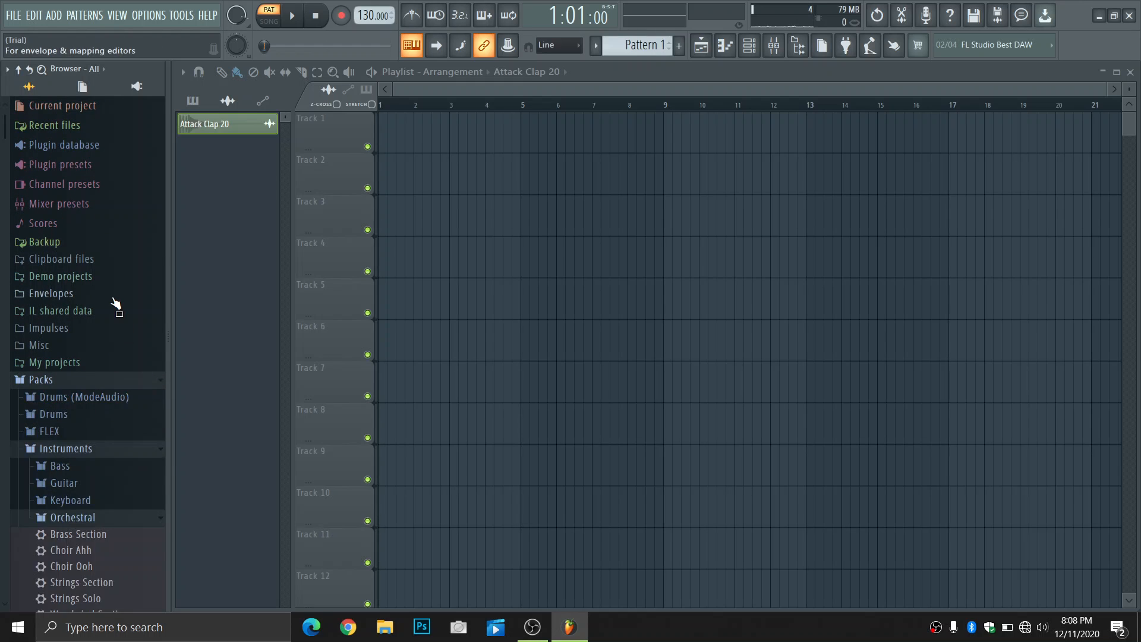
Step: Open the Cymbals folder of the Drums pack and preview Importer Ride, Jung Ride and Linn Crash
{"action": "left_click", "coordinate": [110, 320]}
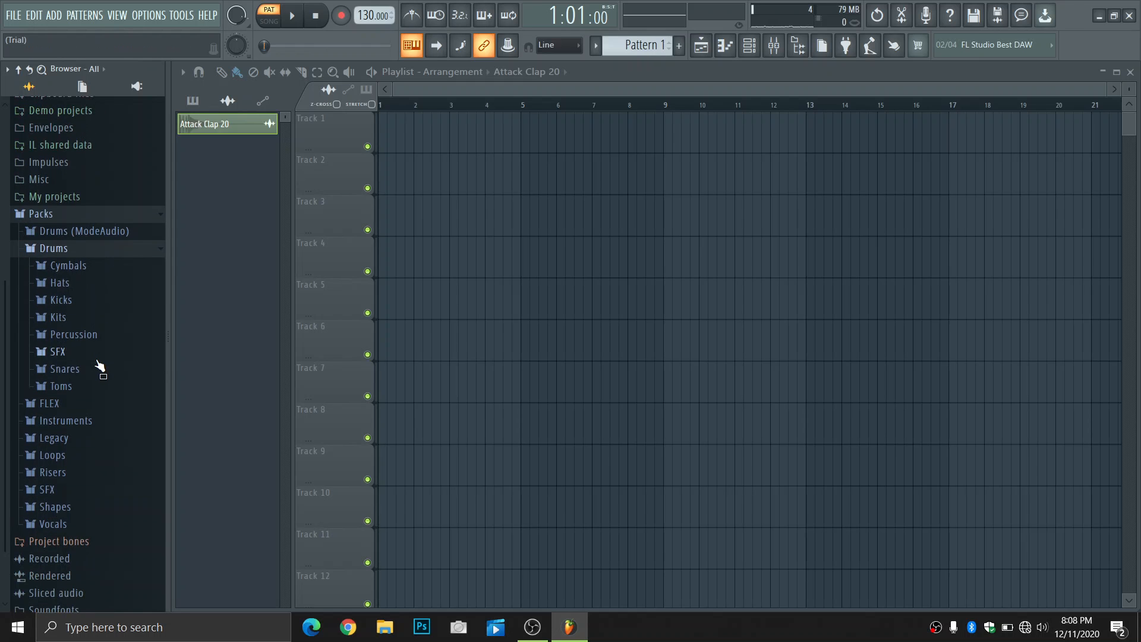
{"action": "left_click", "coordinate": [76, 265]}
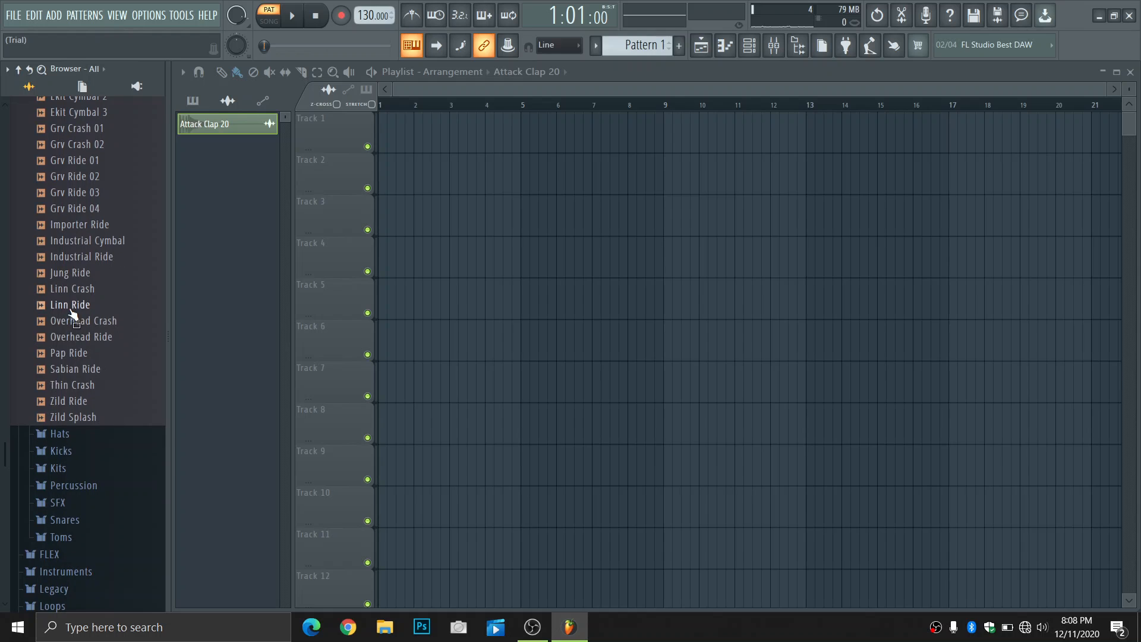
{"action": "left_click", "coordinate": [89, 224]}
{"action": "left_click", "coordinate": [86, 273]}
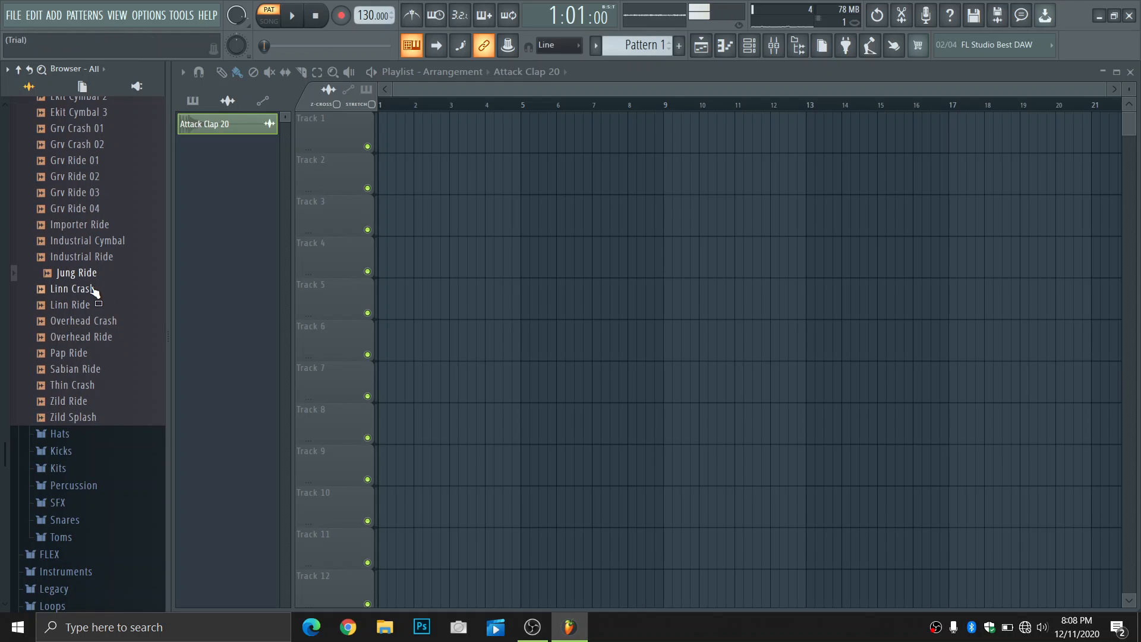
{"action": "left_click", "coordinate": [89, 289]}
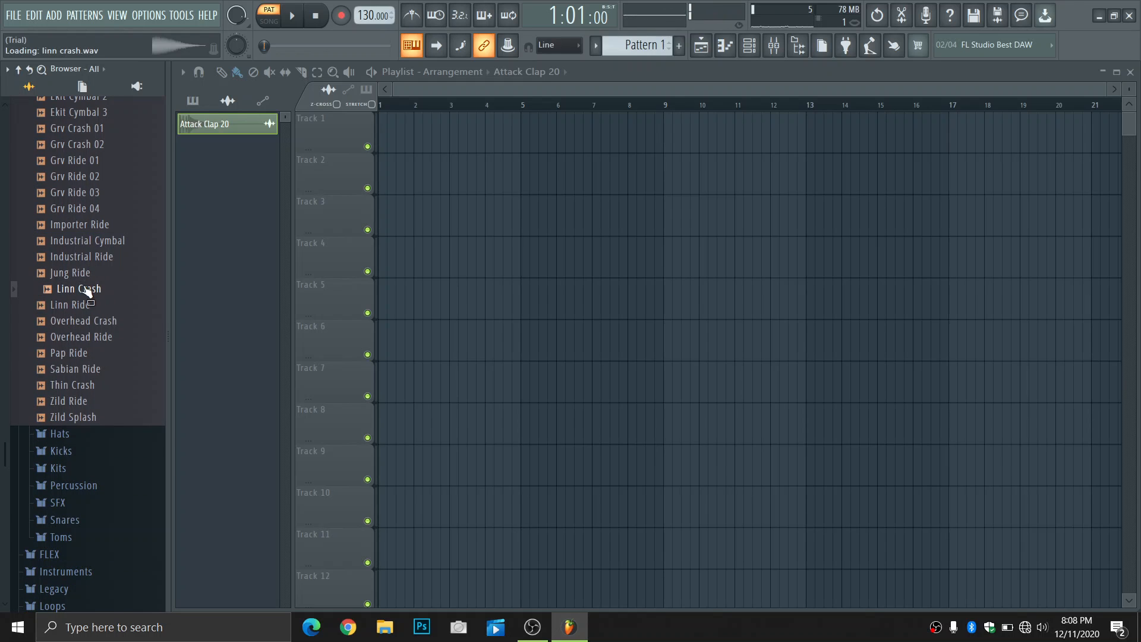
Step: Add the Linn Crash sample to the Playlist's audio clips and open its channel in the piano roll
{"action": "left_click_drag", "start_coordinate": [86, 291], "coordinate": [229, 152]}
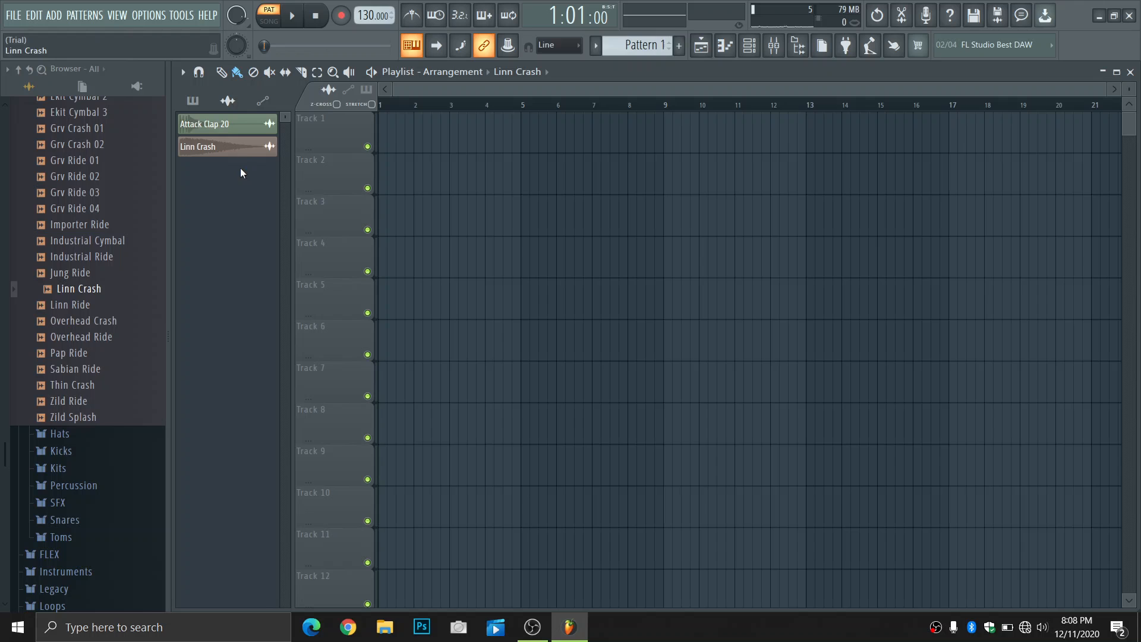
{"action": "left_click", "coordinate": [726, 50]}
{"action": "left_click", "coordinate": [526, 71]}
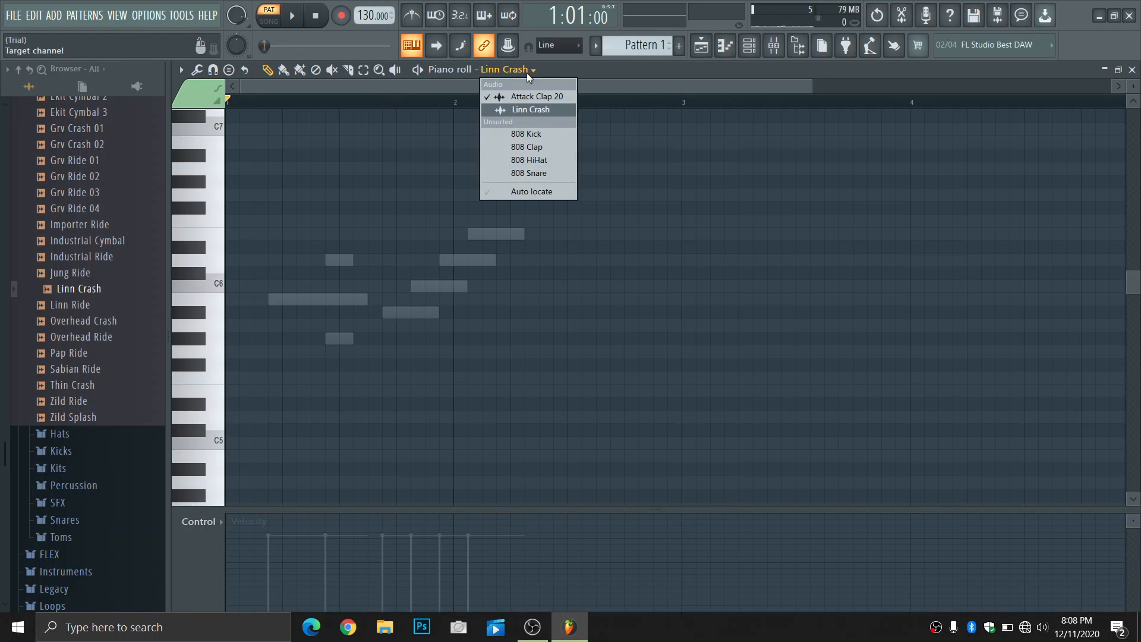
{"action": "left_click", "coordinate": [518, 111]}
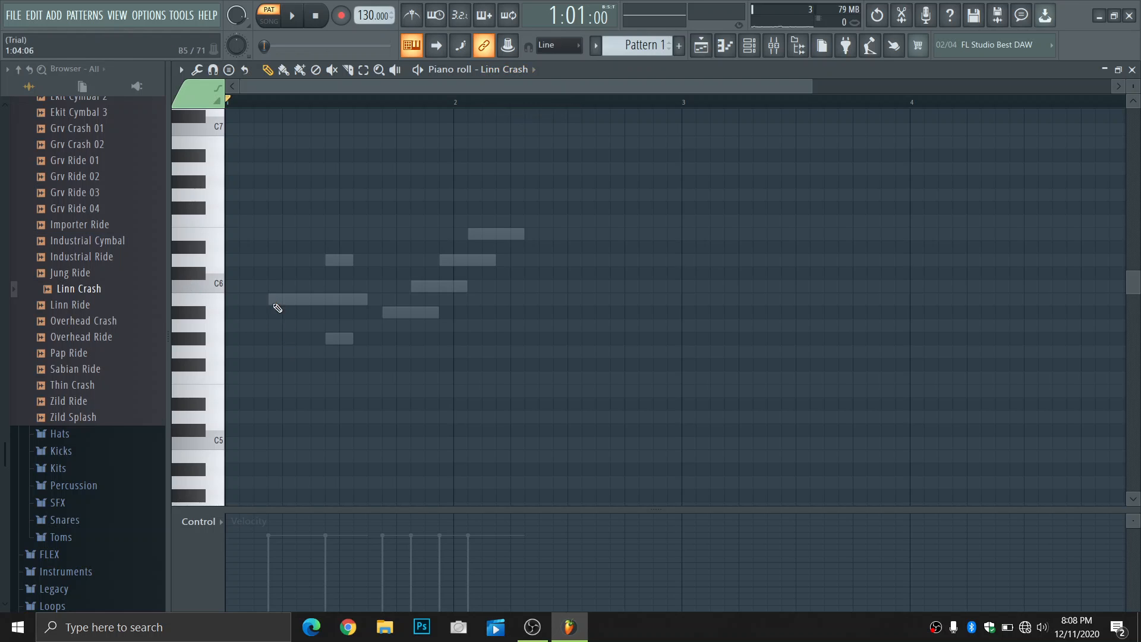
{"action": "left_click", "coordinate": [529, 71]}
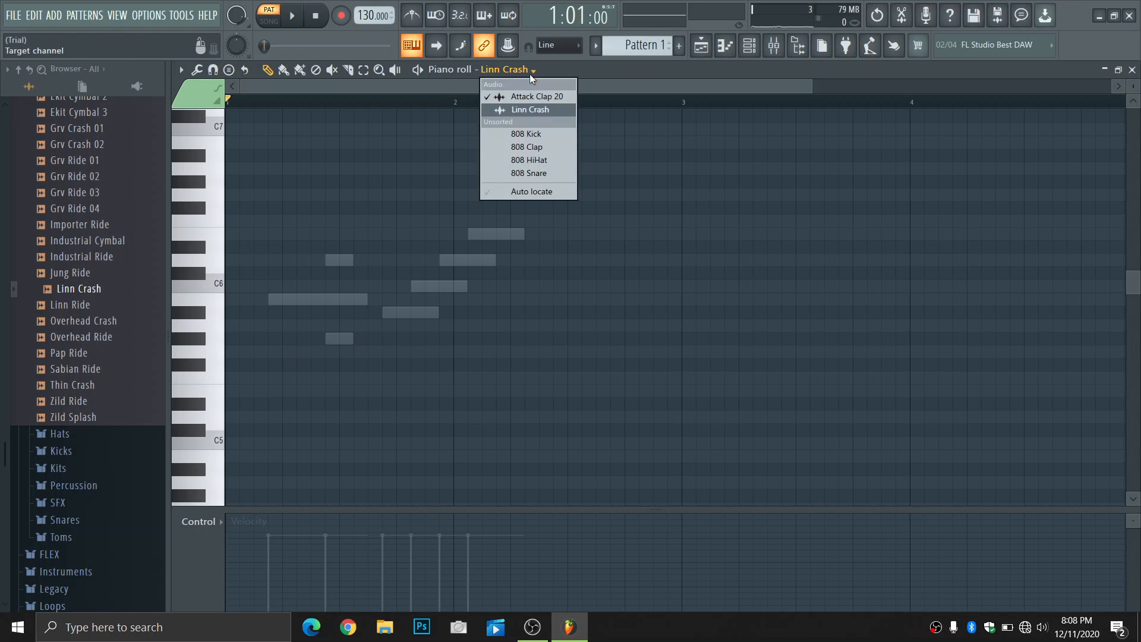
{"action": "left_click", "coordinate": [529, 74]}
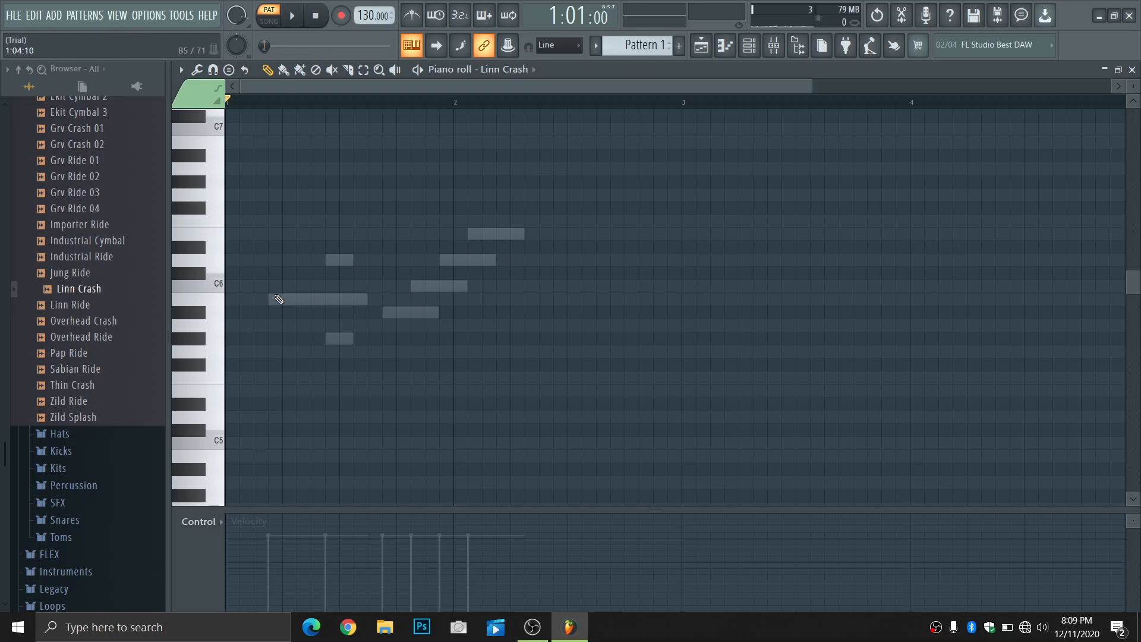
{"action": "left_click", "coordinate": [279, 299]}
{"action": "left_click", "coordinate": [336, 261]}
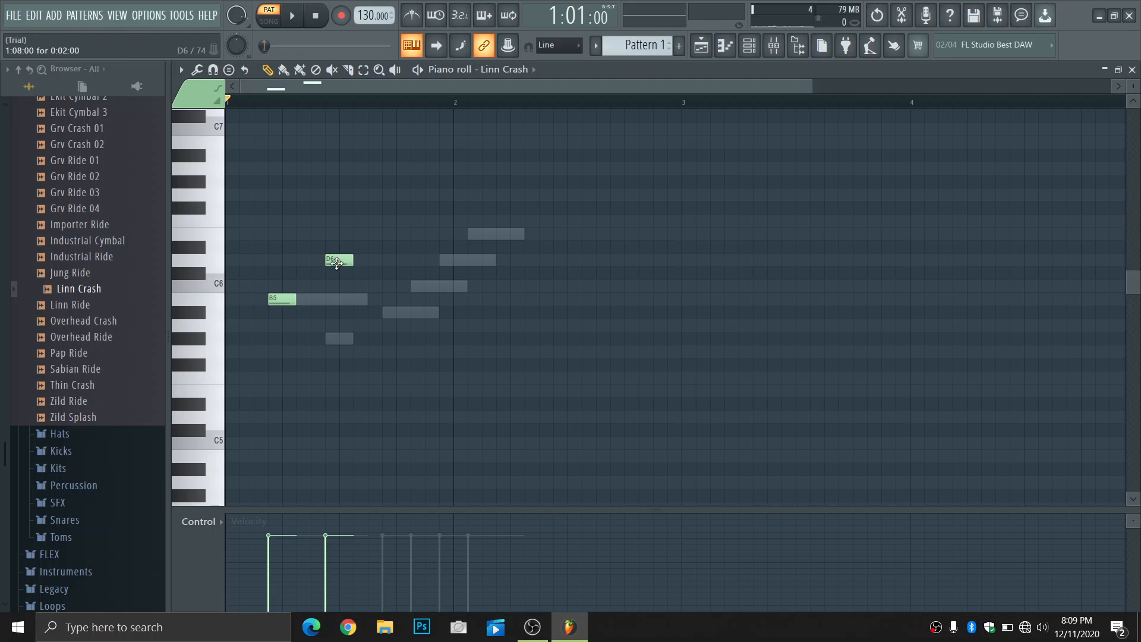
{"action": "right_click", "coordinate": [336, 261]}
{"action": "right_click", "coordinate": [280, 299]}
Step: Place two-step Linn Crash notes C#6, E6, A#5, C6, D6 and E6 alongside the clap notes, and play back the pattern
{"action": "left_click", "coordinate": [276, 272]}
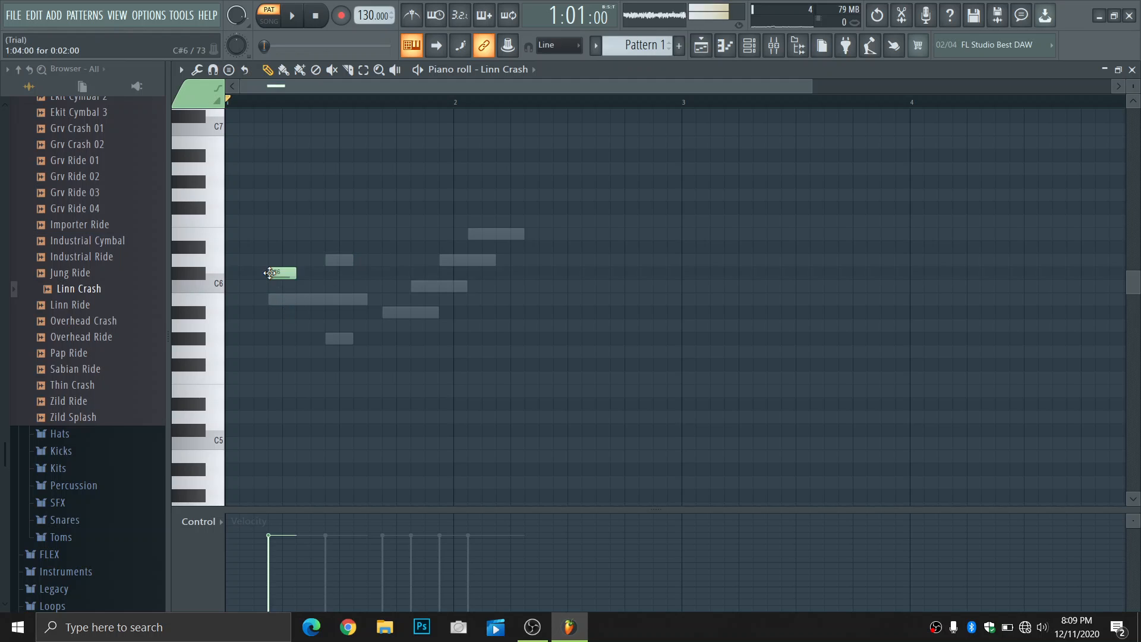
{"action": "left_click", "coordinate": [329, 233]}
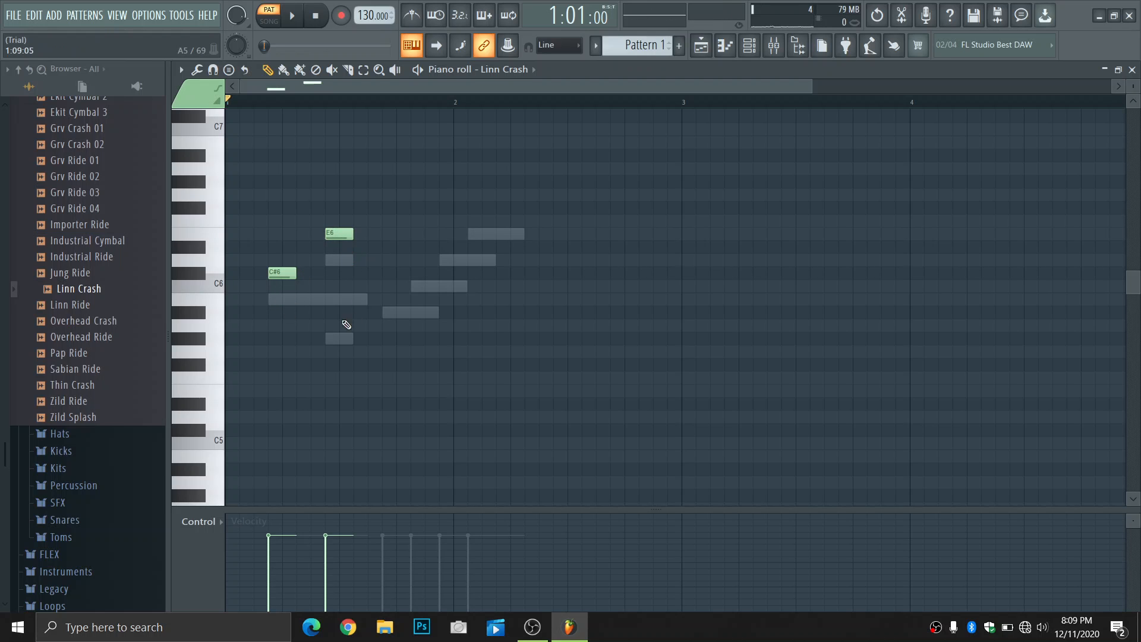
{"action": "left_click", "coordinate": [326, 313]}
{"action": "left_click", "coordinate": [390, 287]}
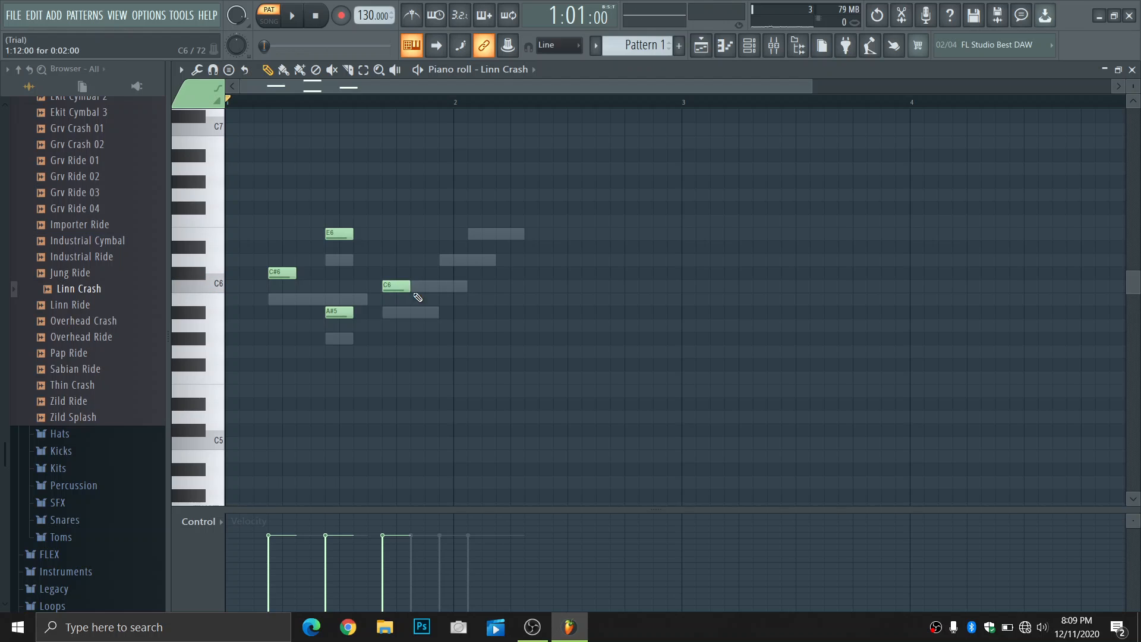
{"action": "left_click", "coordinate": [420, 260]}
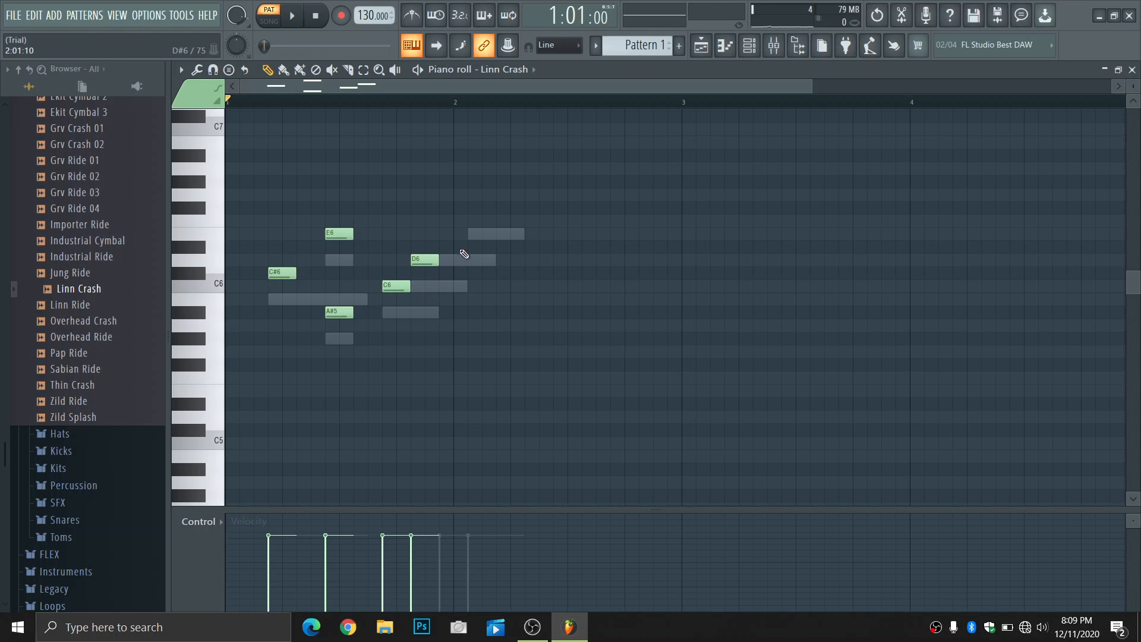
{"action": "left_click", "coordinate": [450, 234]}
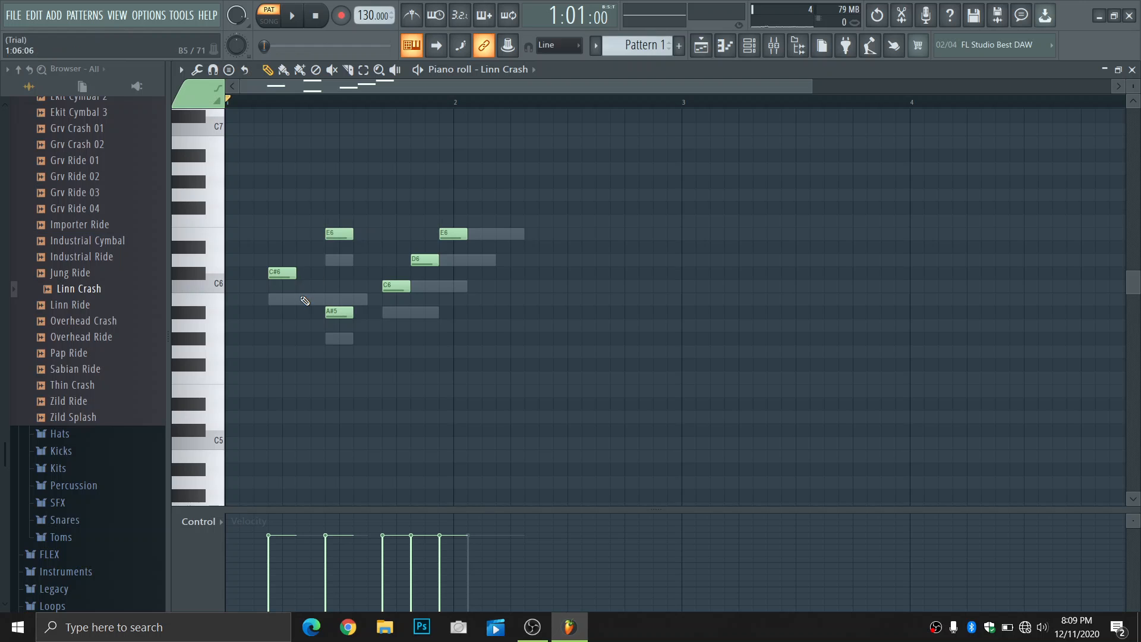
{"action": "key", "text": "space"}
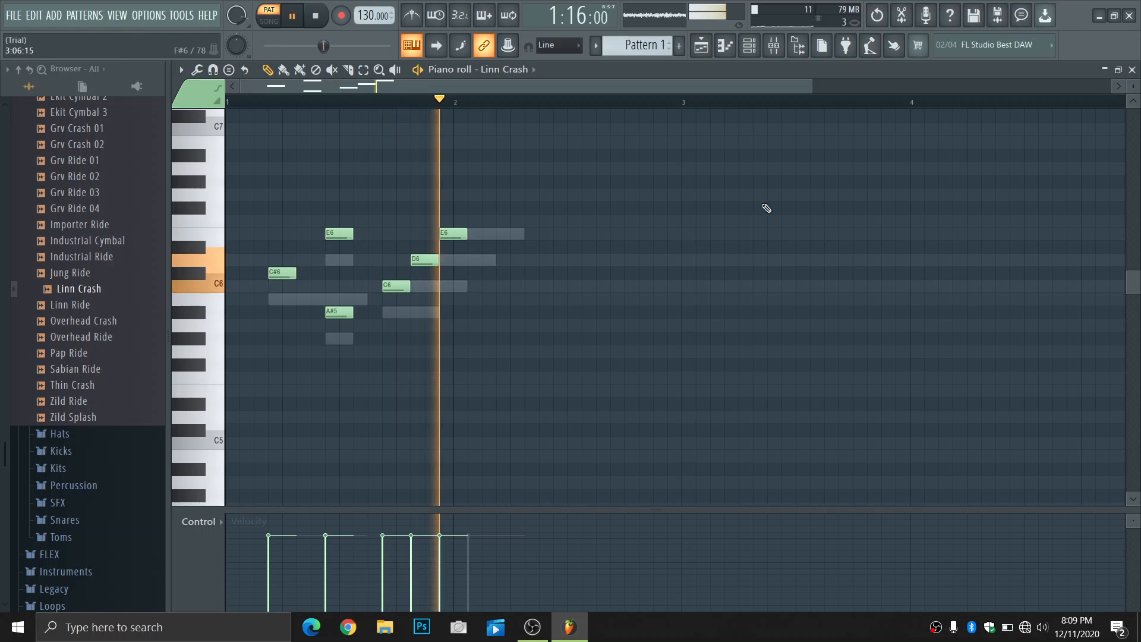
{"action": "key", "text": "space"}
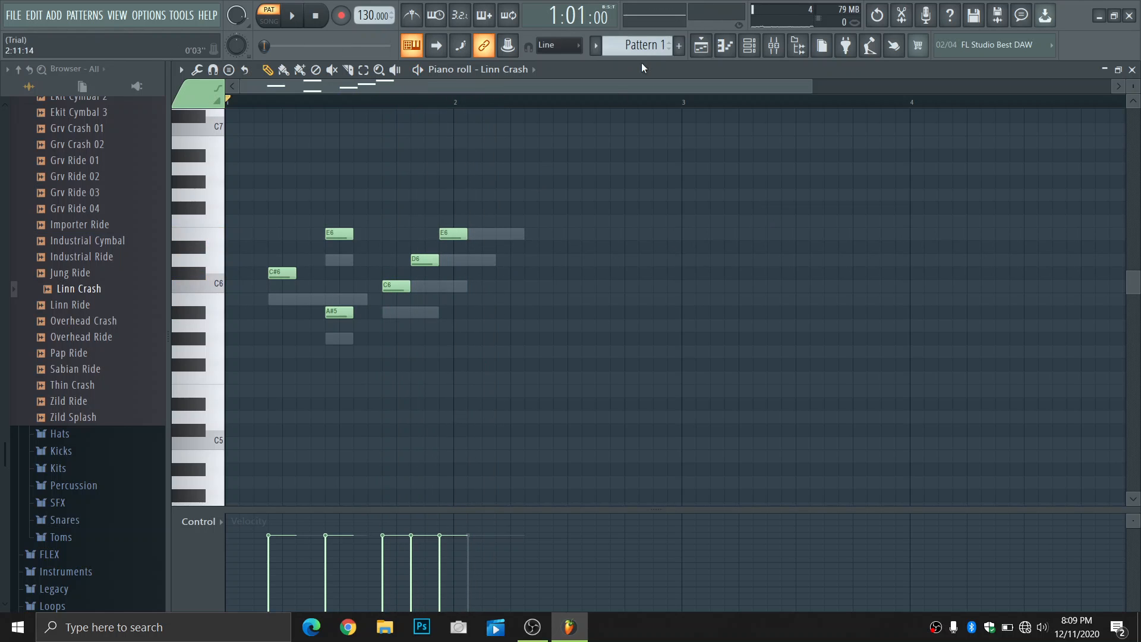
Step: Place two-step 808 Kick notes E5, D#5, D5, C#5 and D5 below the existing notes, and play back the pattern
{"action": "left_click", "coordinate": [518, 70]}
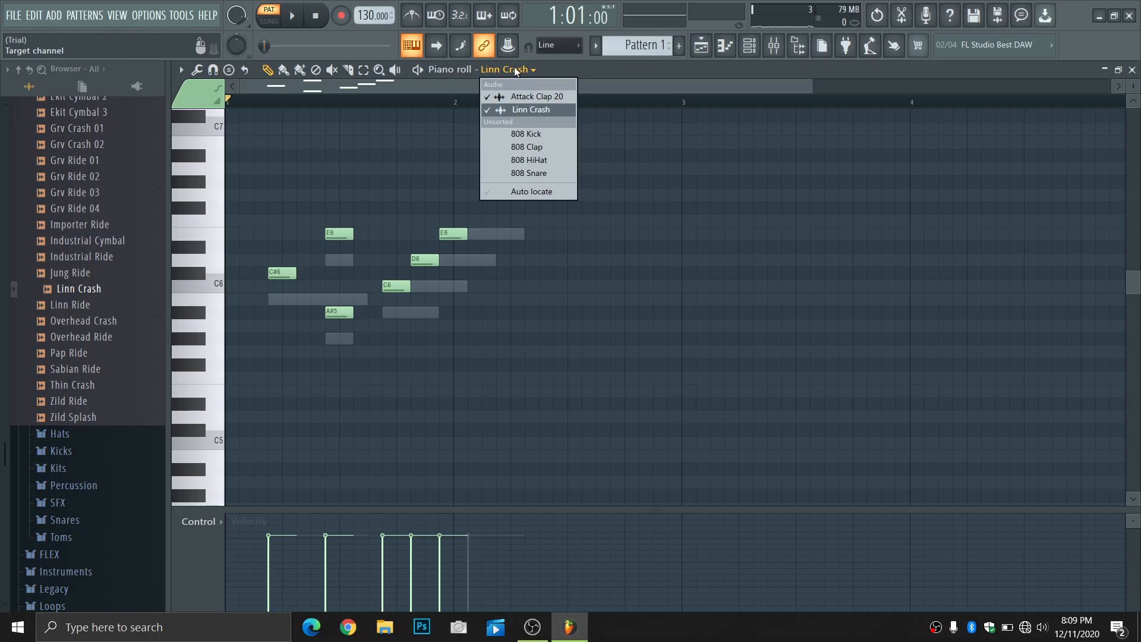
{"action": "left_click", "coordinate": [531, 136]}
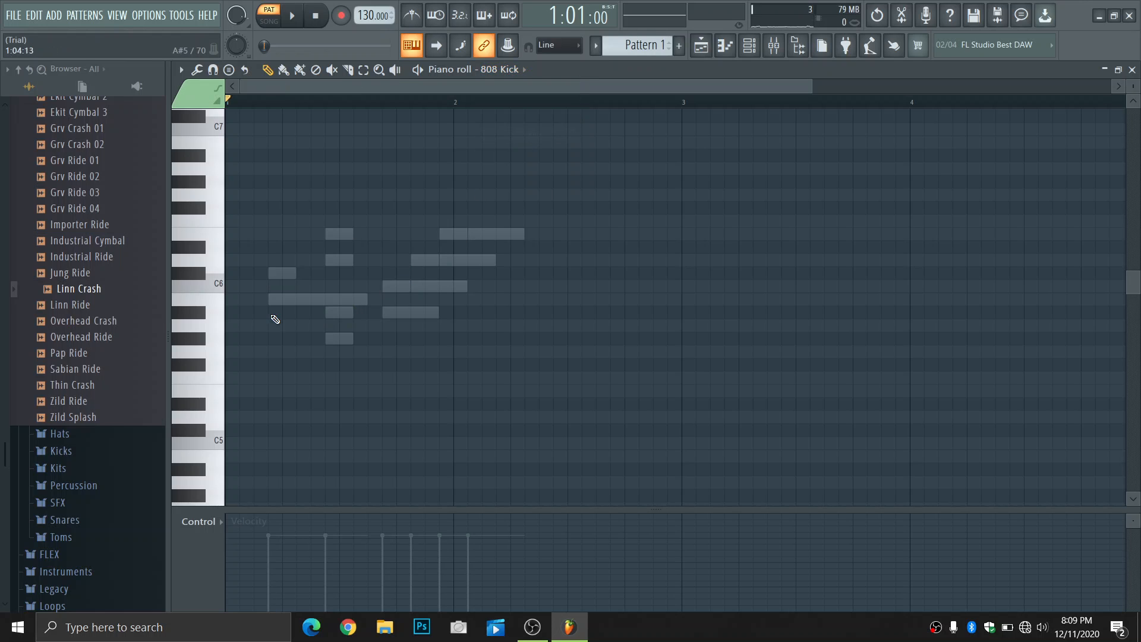
{"action": "left_click", "coordinate": [274, 391]}
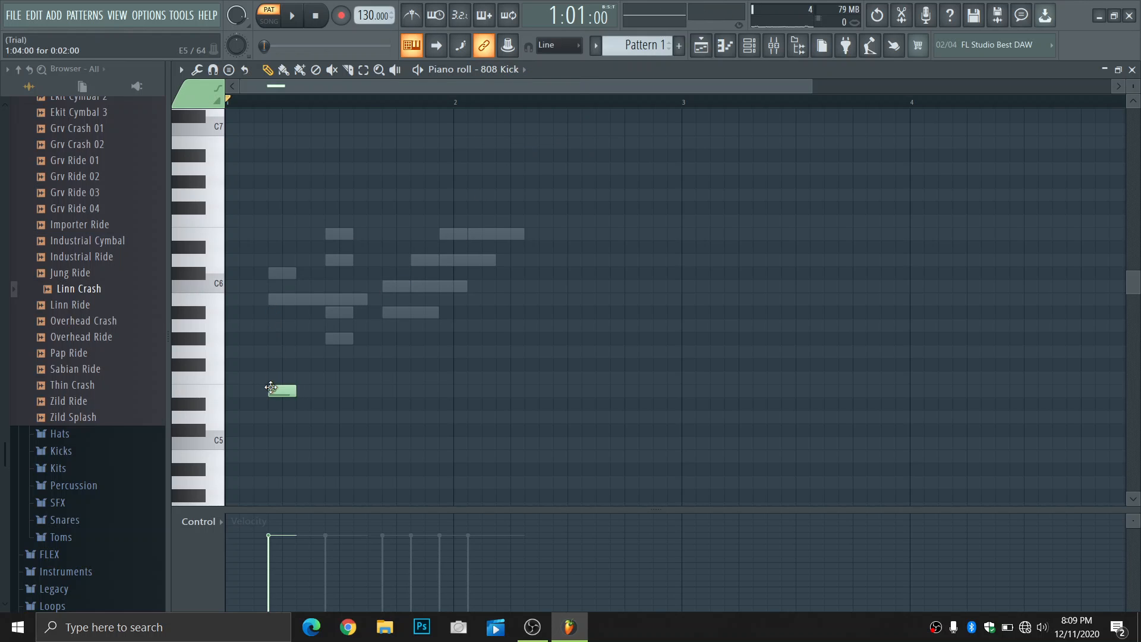
{"action": "left_click", "coordinate": [330, 404]}
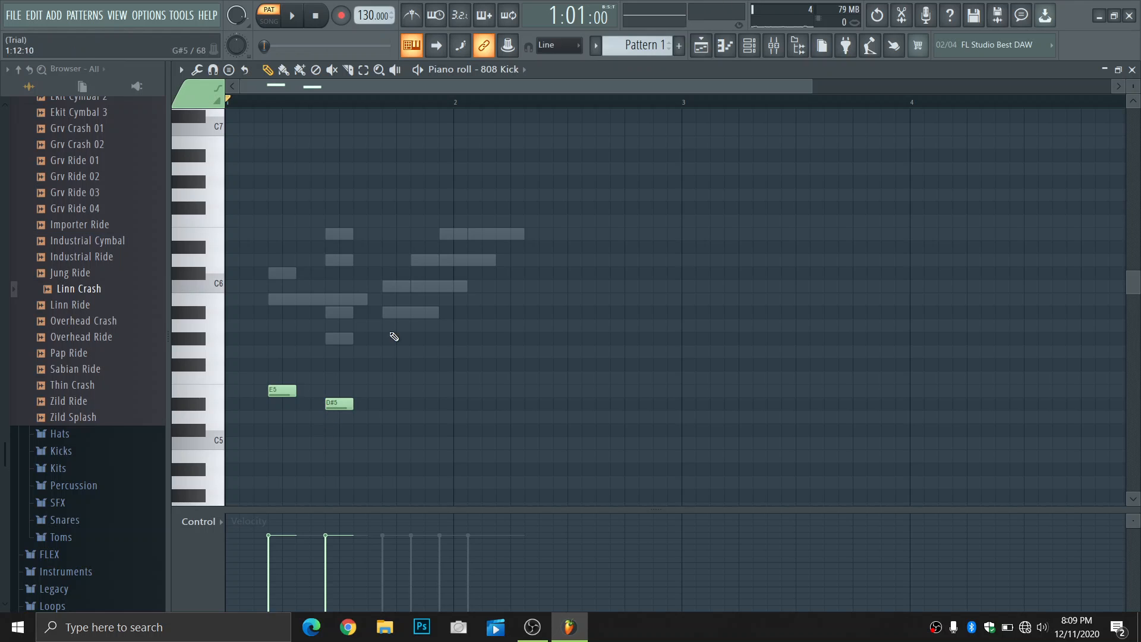
{"action": "left_click", "coordinate": [390, 418]}
{"action": "left_click", "coordinate": [416, 430]}
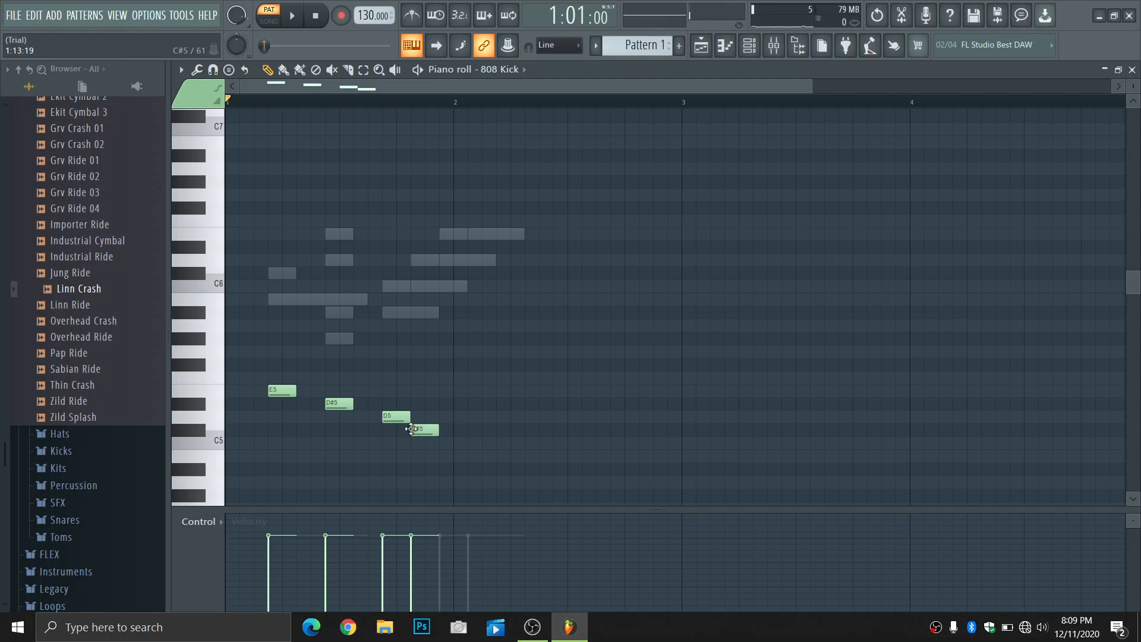
{"action": "left_click", "coordinate": [448, 417]}
{"action": "key", "text": "space"}
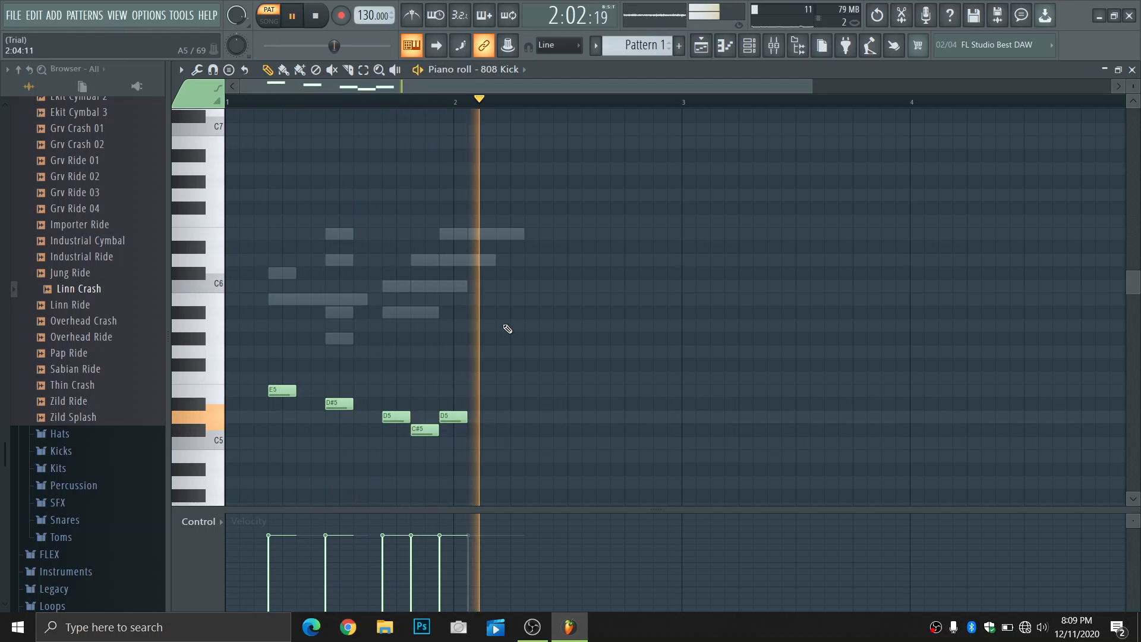
{"action": "key", "text": "space"}
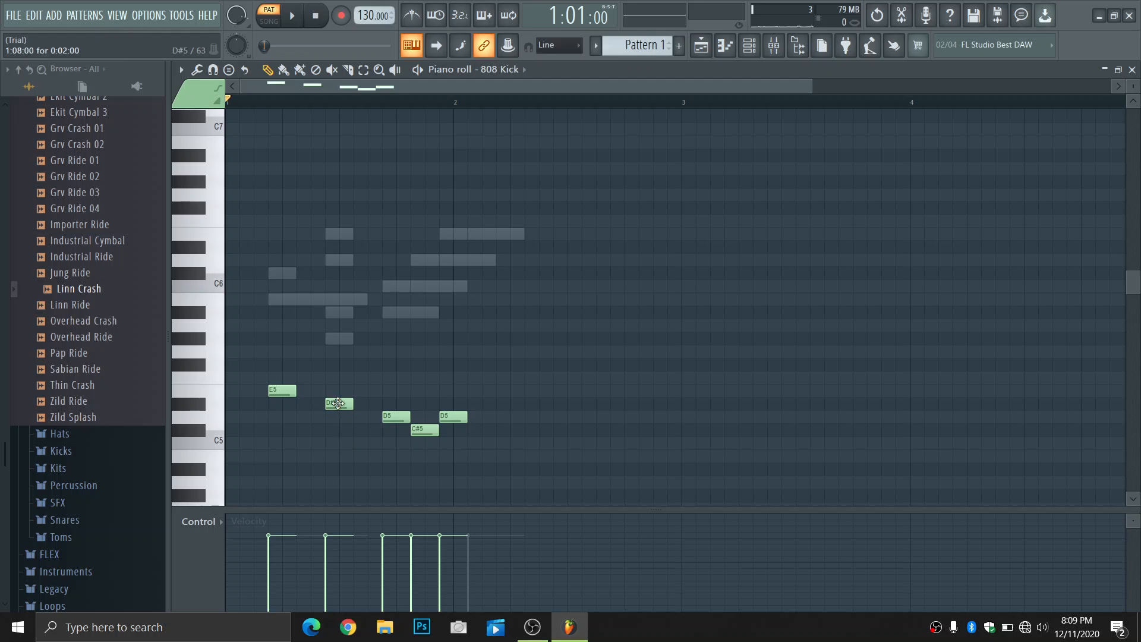
Step: Delete the last three 808 Kick notes, keeping only E5 and D#5
{"action": "right_click", "coordinate": [392, 417]}
{"action": "right_click", "coordinate": [453, 417]}
{"action": "right_click", "coordinate": [424, 430]}
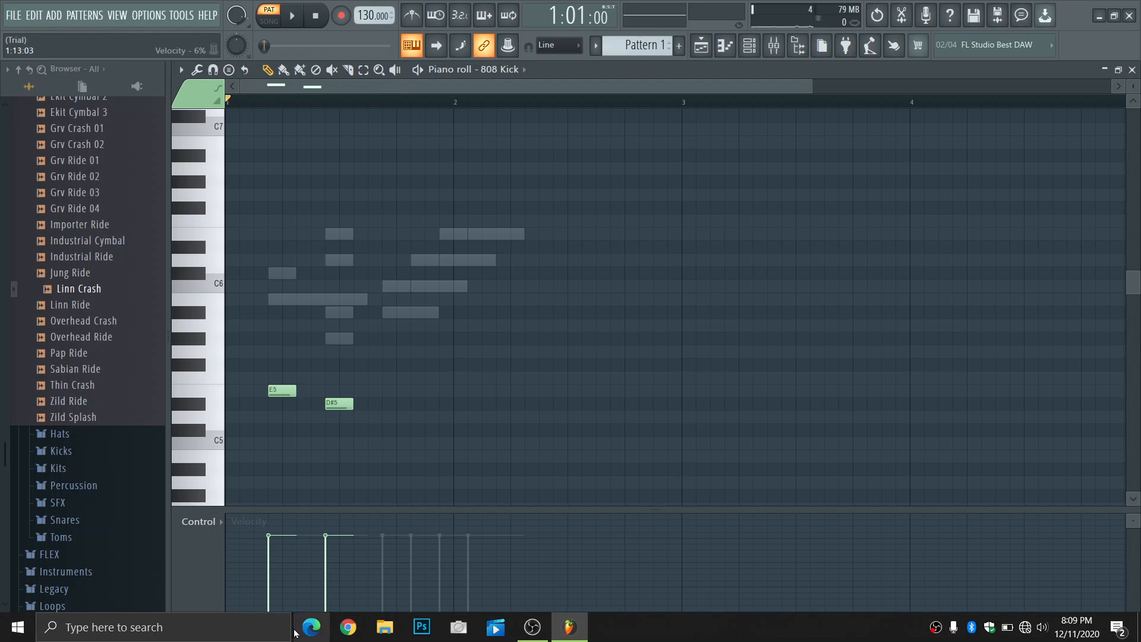
Step: Raise the velocity of the E5 and D#5 kick notes to maximum and play back the pattern
{"action": "double_click", "coordinate": [334, 404]}
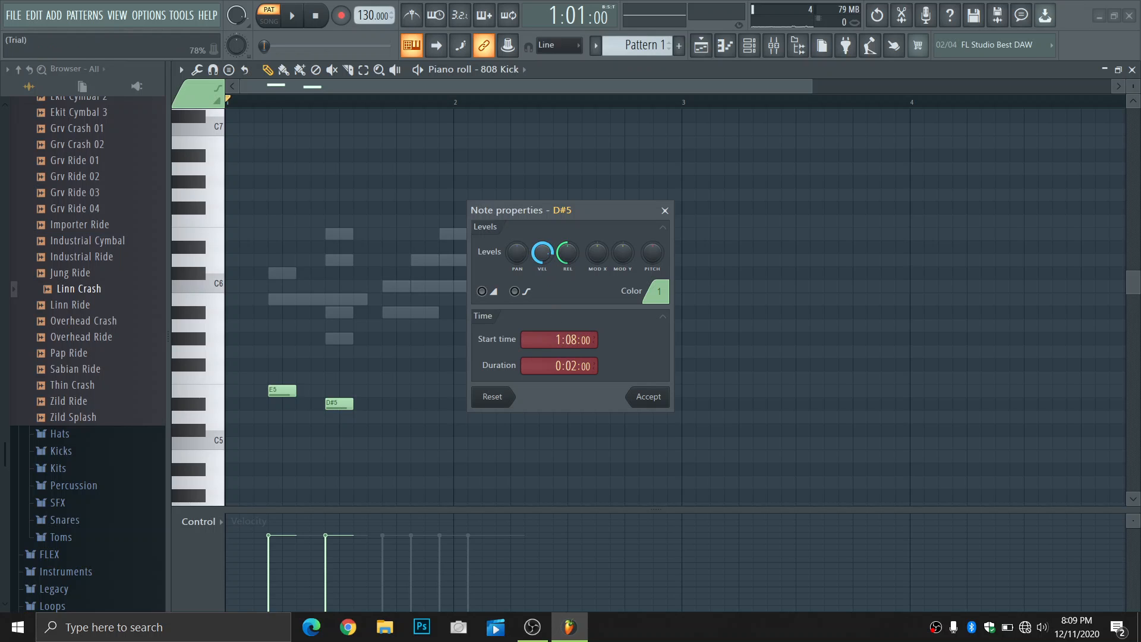
{"action": "left_click", "coordinate": [665, 210]}
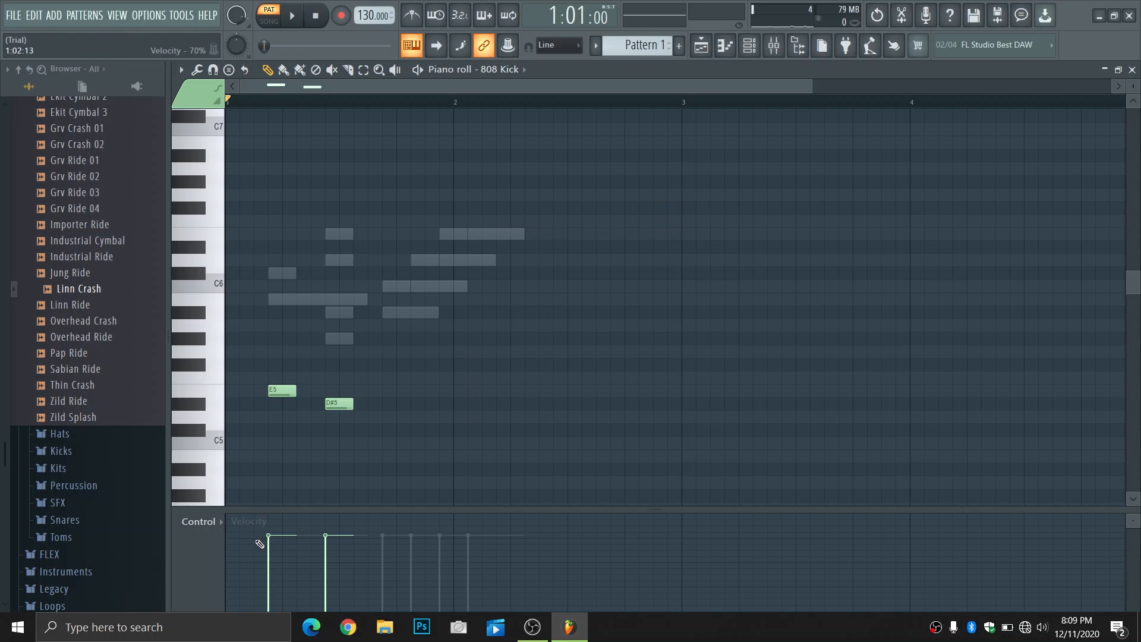
{"action": "left_click_drag", "start_coordinate": [270, 527], "coordinate": [270, 515]}
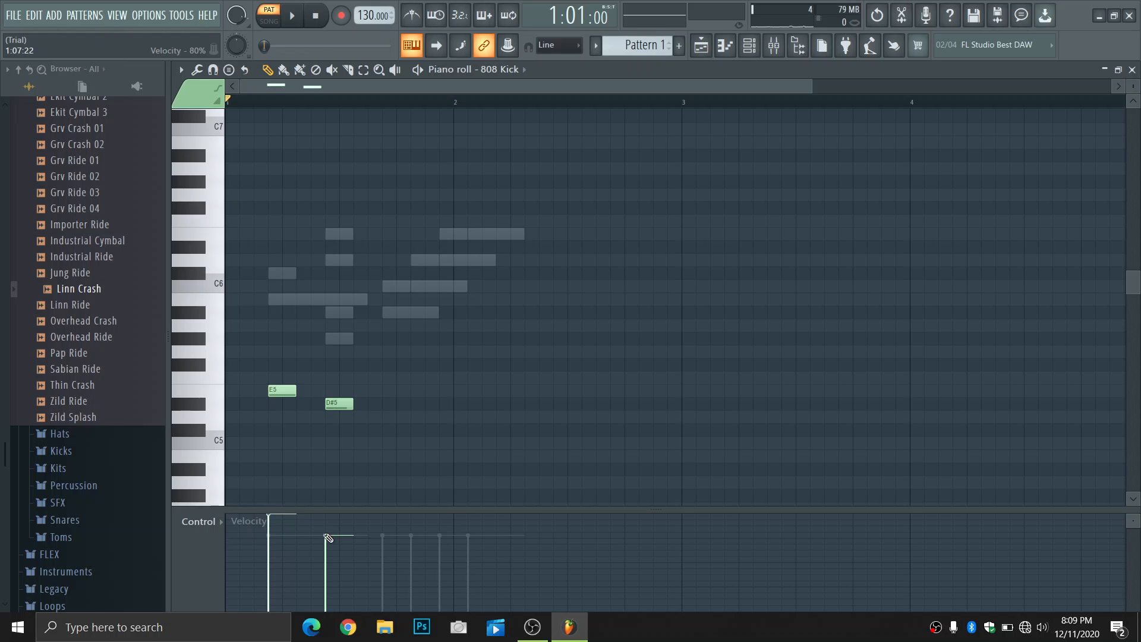
{"action": "key", "text": "space"}
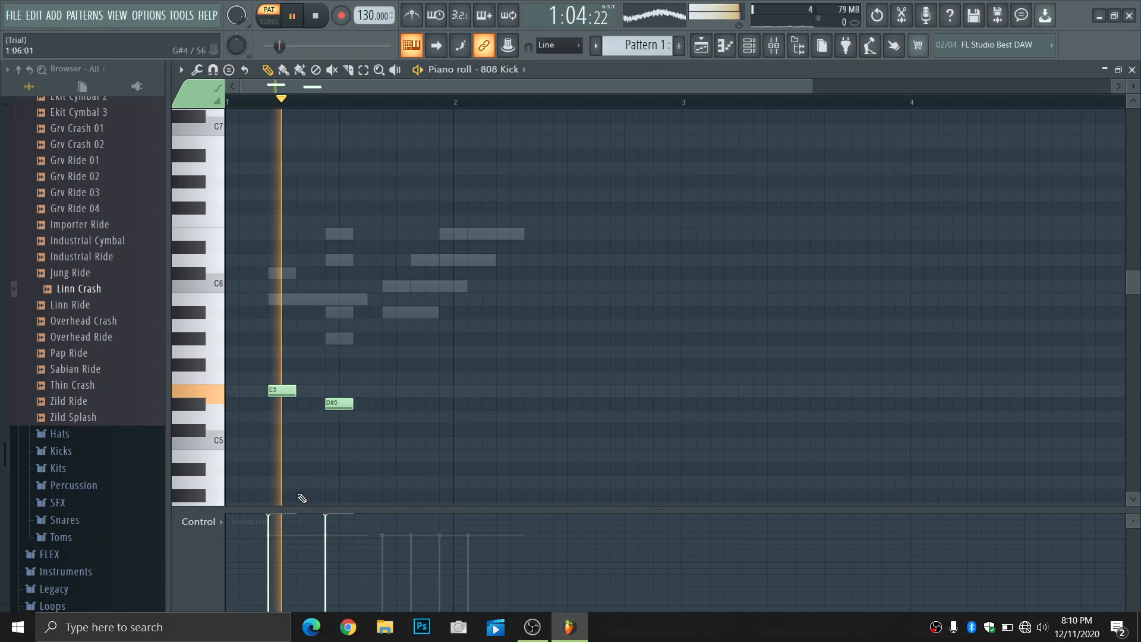
{"action": "key", "text": "space"}
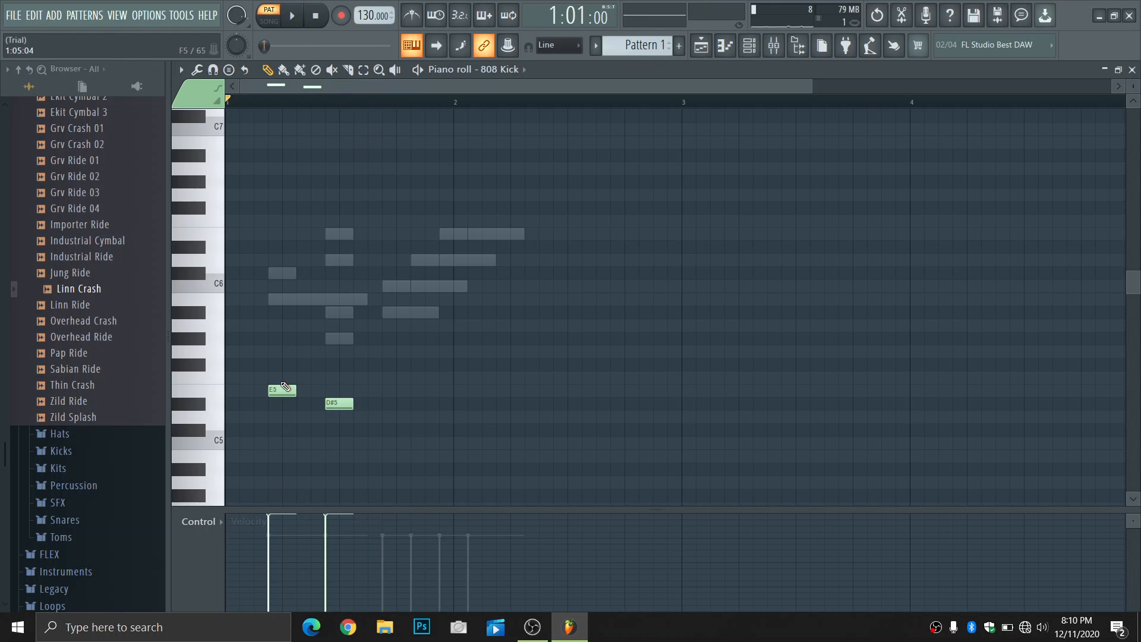
Step: Shorten both kick notes to one step, move them up together to G#5 and G5, and play back the pattern
{"action": "left_click_drag", "start_coordinate": [259, 361], "coordinate": [353, 435]}
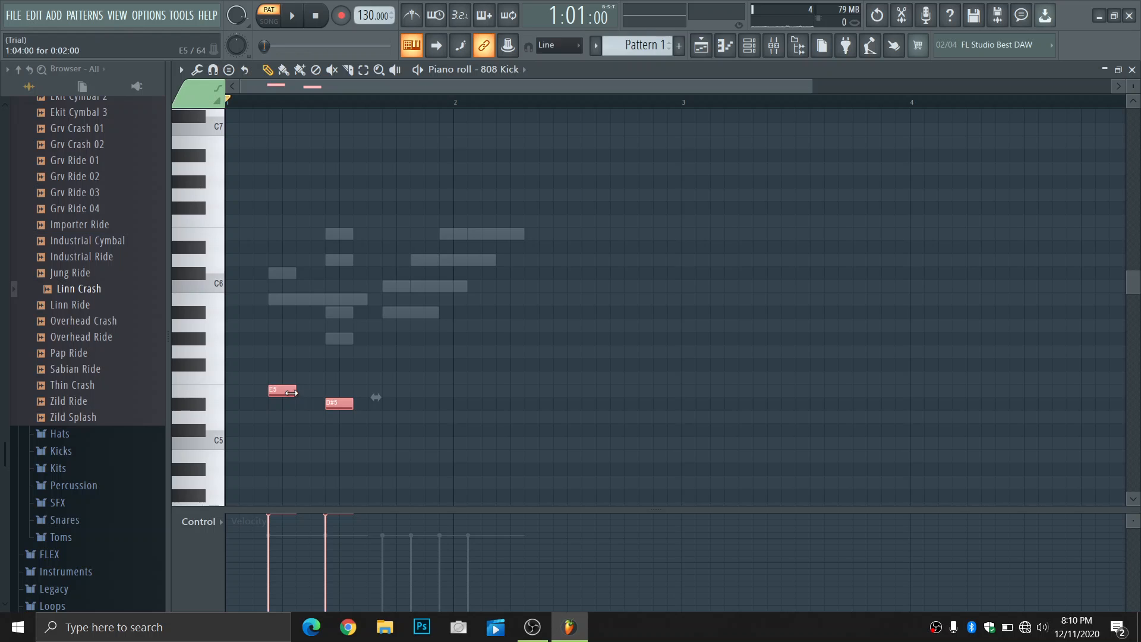
{"action": "left_click_drag", "start_coordinate": [293, 390], "coordinate": [274, 334]}
{"action": "left_click", "coordinate": [404, 350]}
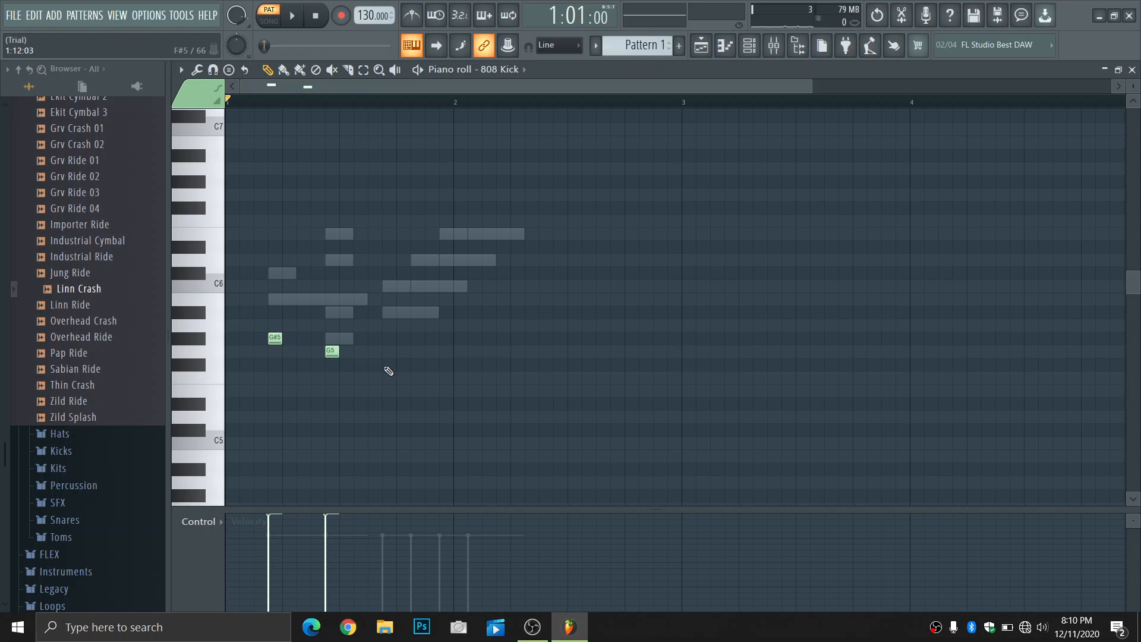
{"action": "key", "text": "space"}
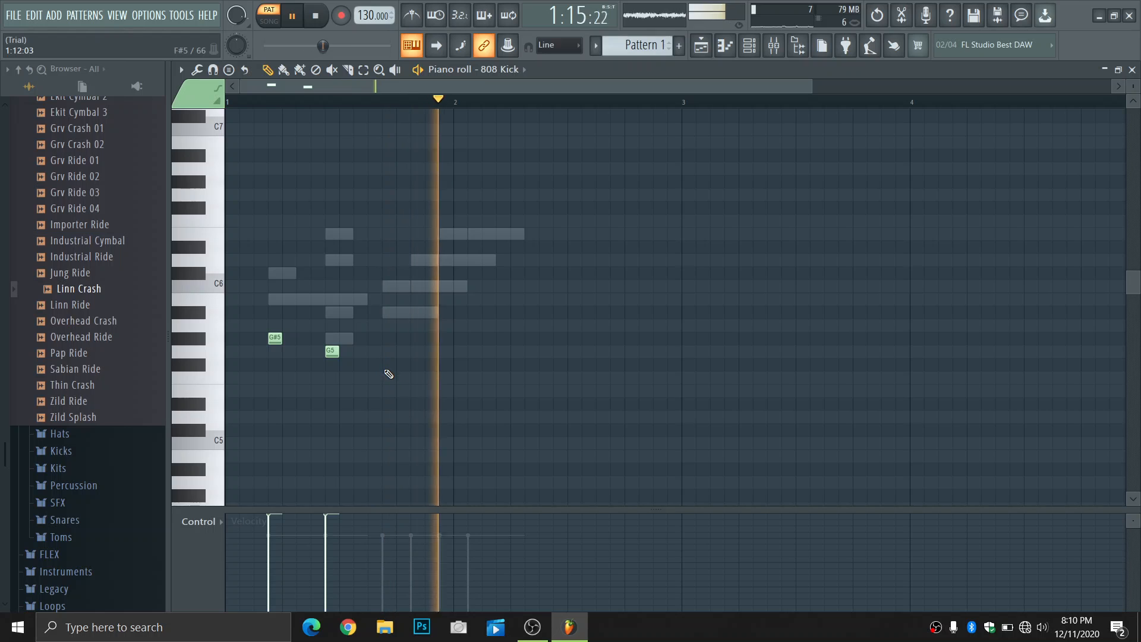
{"action": "key", "text": "space"}
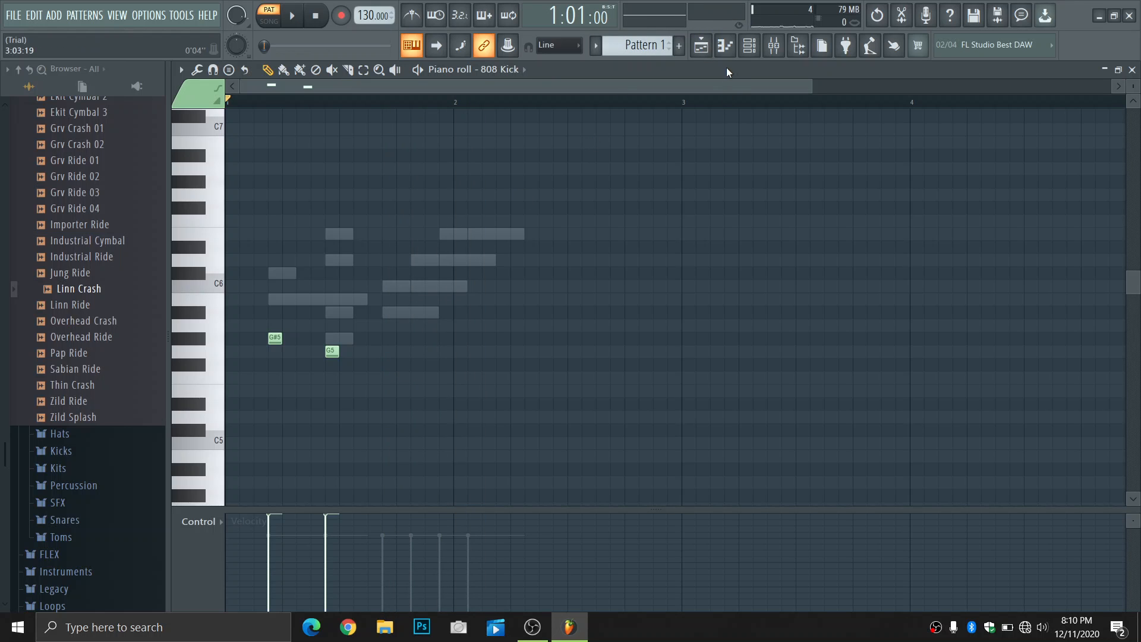
Step: Switch the piano roll to the Attack Clap 20 channel
{"action": "left_click", "coordinate": [725, 46]}
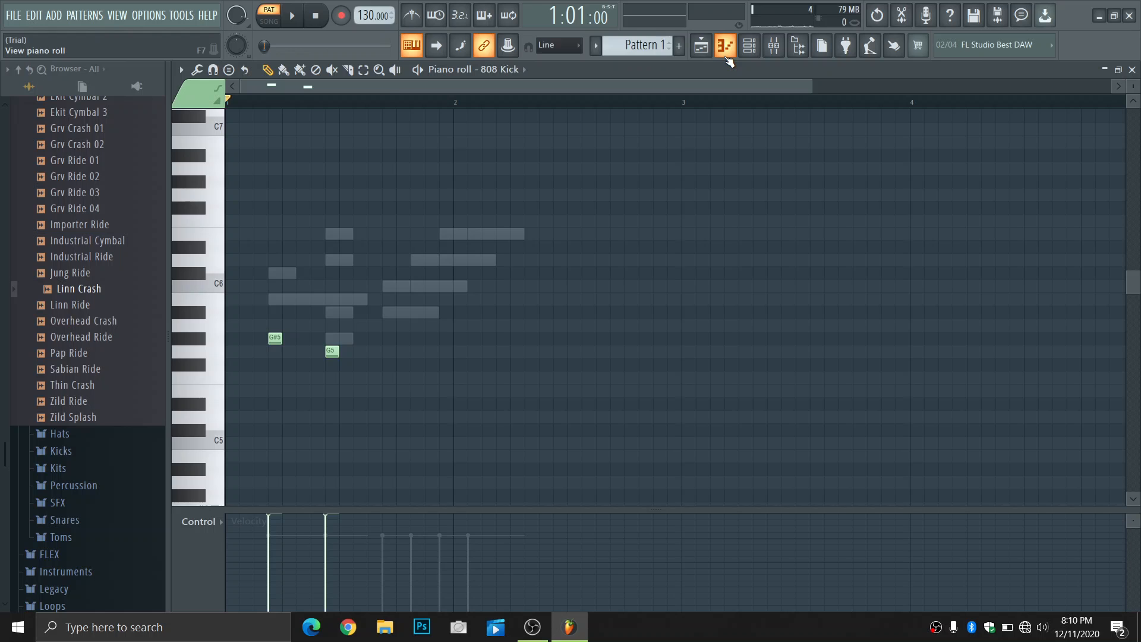
{"action": "scroll", "coordinate": [726, 58], "scroll_direction": "down", "scroll_amount": 1}
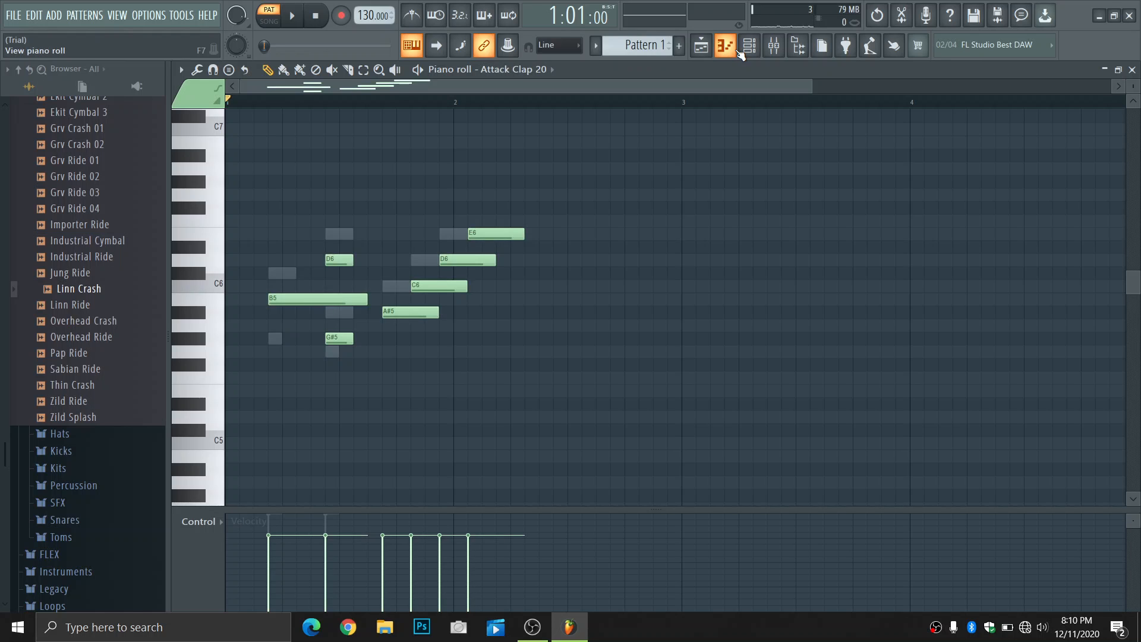
Step: Show the Channel rack, move it over the piano roll and widen it to reveal more of the Attack Clap 20 and Linn Crash note previews
{"action": "left_click", "coordinate": [761, 46]}
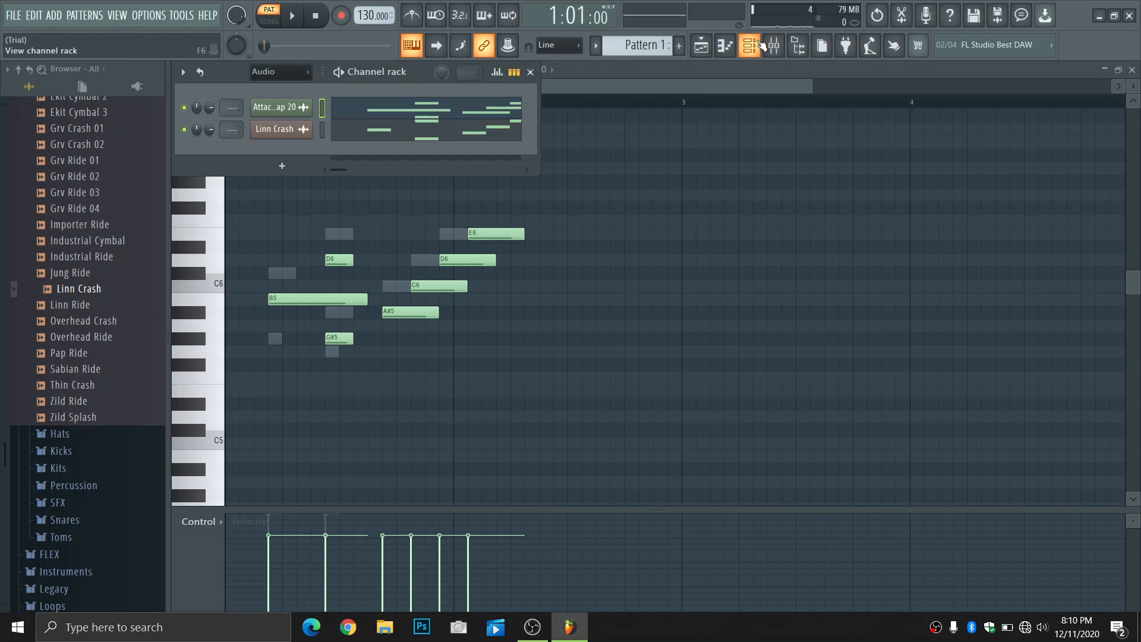
{"action": "left_click_drag", "start_coordinate": [395, 76], "coordinate": [467, 148]}
{"action": "left_click_drag", "start_coordinate": [641, 175], "coordinate": [991, 178]}
{"action": "left_click_drag", "start_coordinate": [695, 248], "coordinate": [696, 254]}
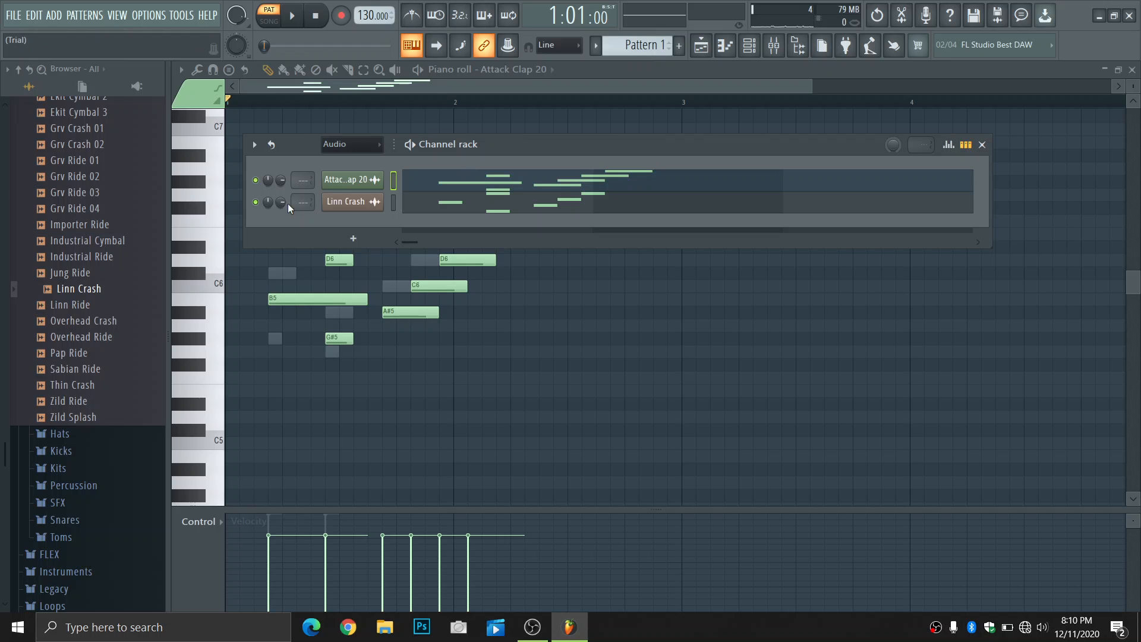
Step: Play back the pattern, closing the Channel rack and selecting the piano roll's Playback tool before stopping playback
{"action": "key", "text": "space"}
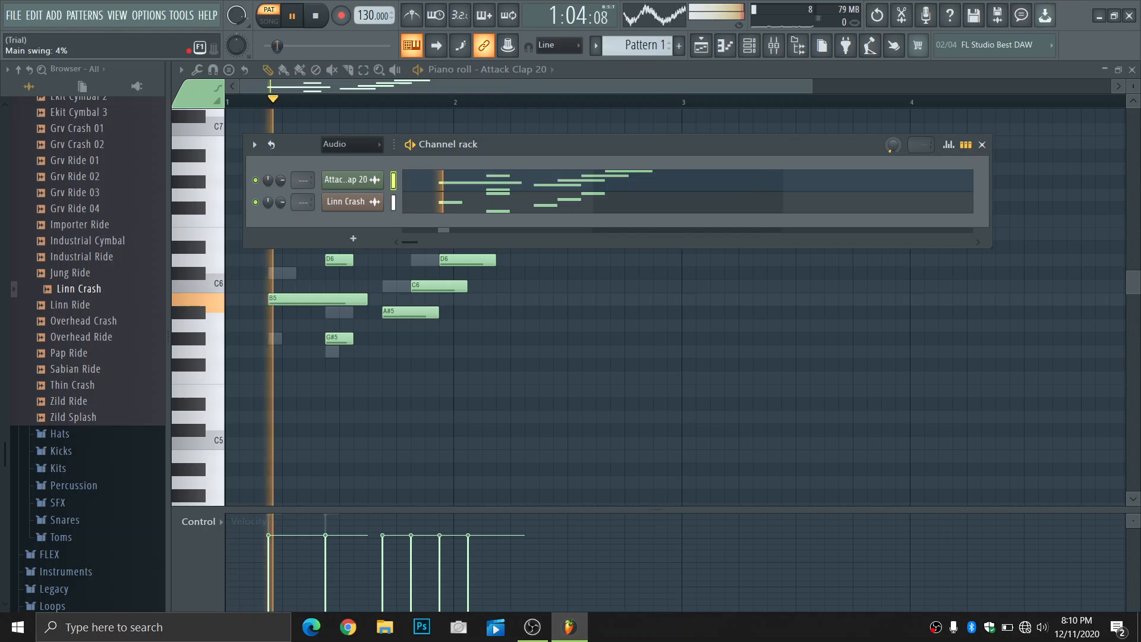
{"action": "left_click", "coordinate": [983, 144]}
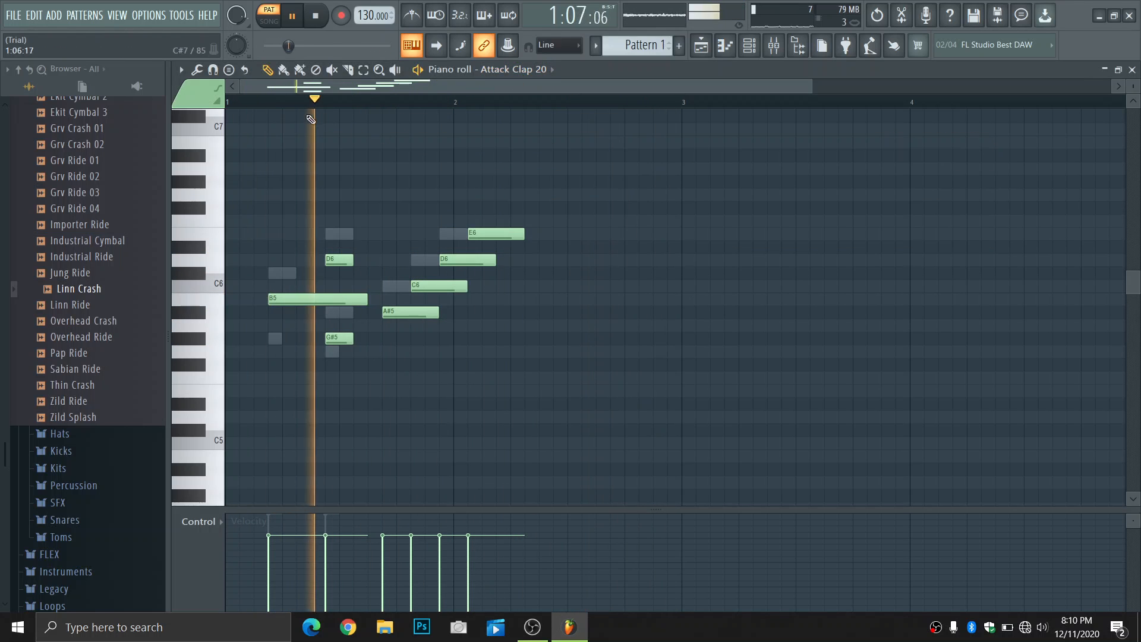
{"action": "left_click", "coordinate": [395, 70]}
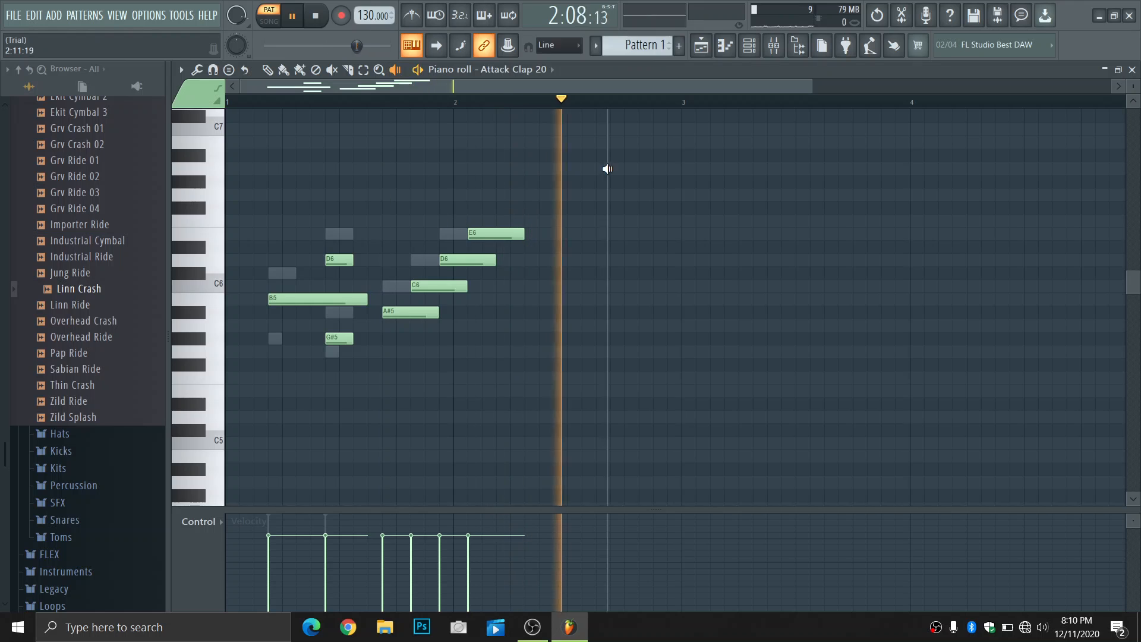
{"action": "key", "text": "space"}
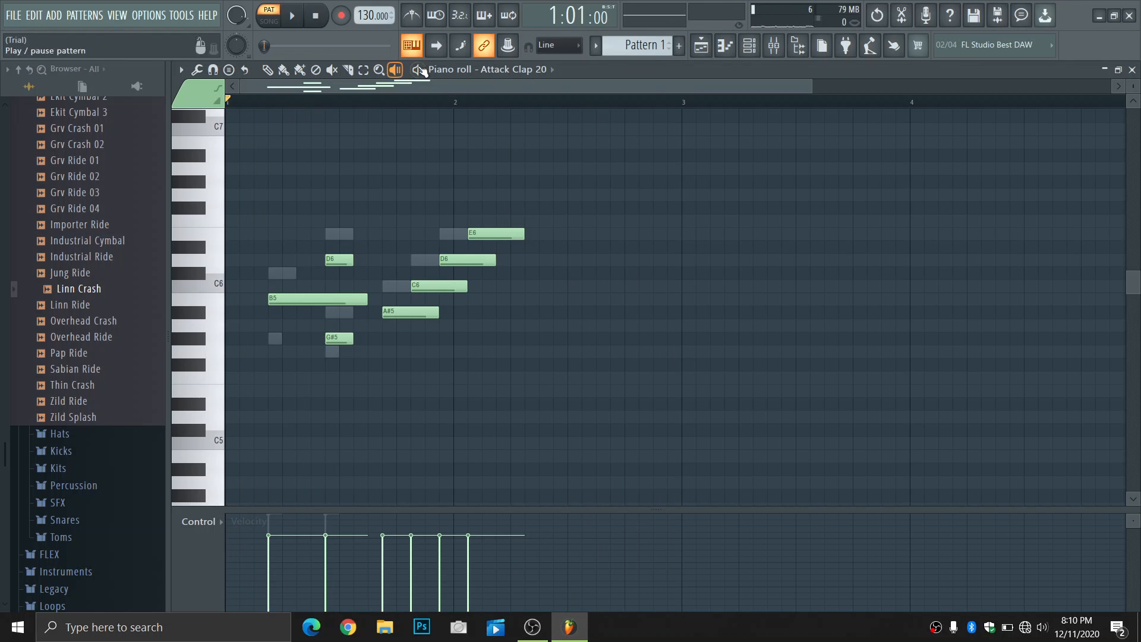
Step: View the Linn Crash notes in the piano roll and return to the Attack Clap 20 channel
{"action": "left_click", "coordinate": [536, 70]}
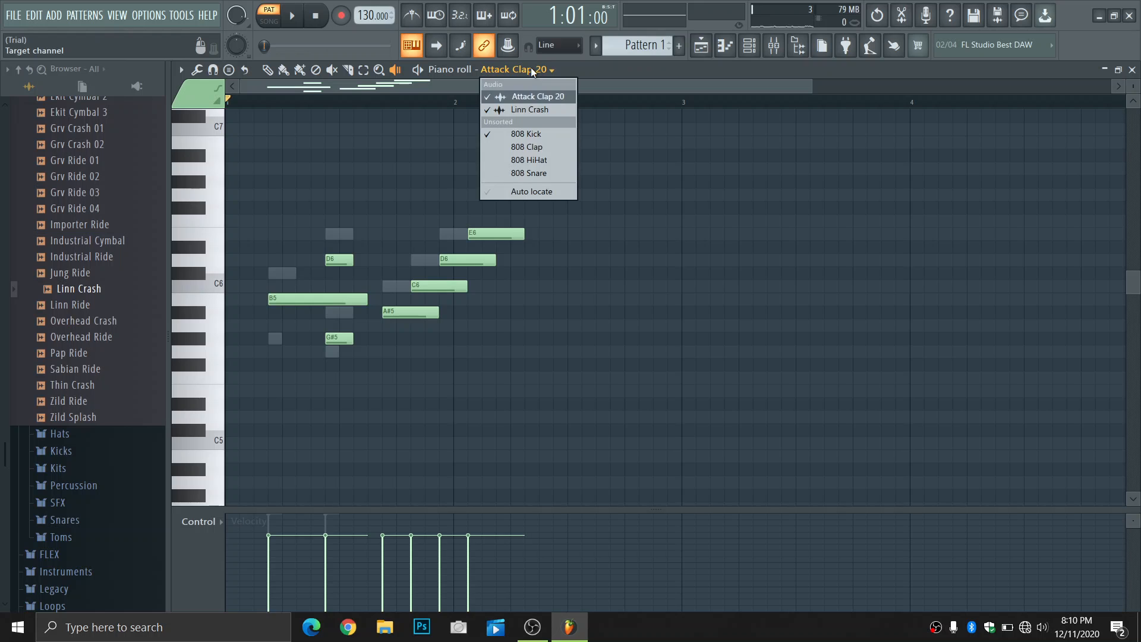
{"action": "left_click", "coordinate": [533, 109]}
{"action": "left_click", "coordinate": [530, 71]}
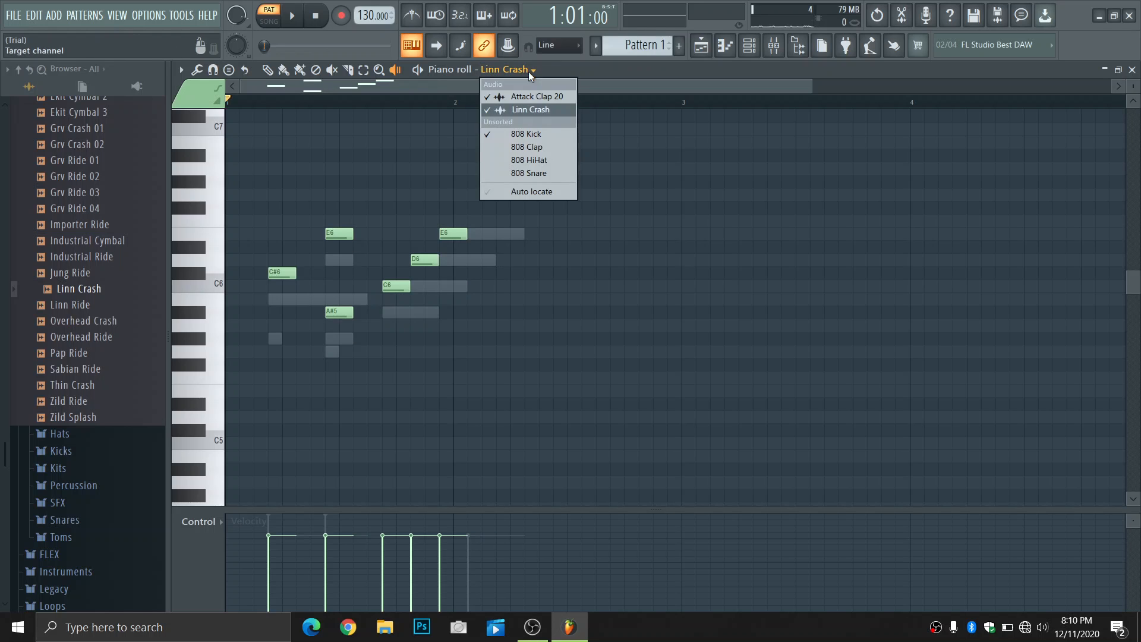
{"action": "left_click", "coordinate": [531, 97]}
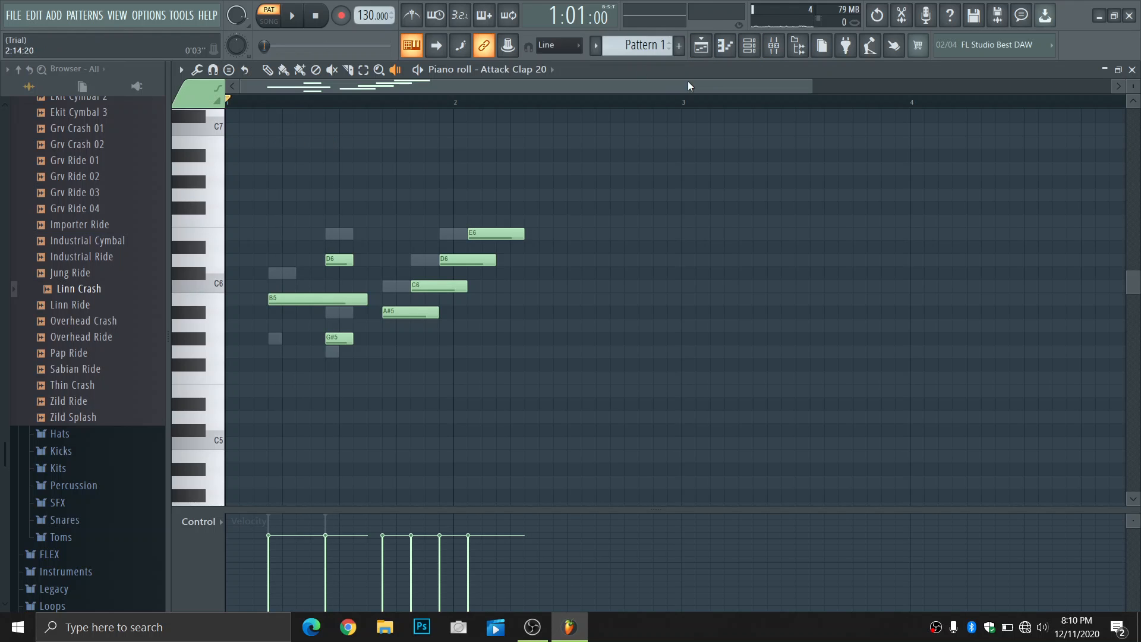
Step: Show the Playlist arrangement briefly and return to the piano roll
{"action": "left_click", "coordinate": [707, 50]}
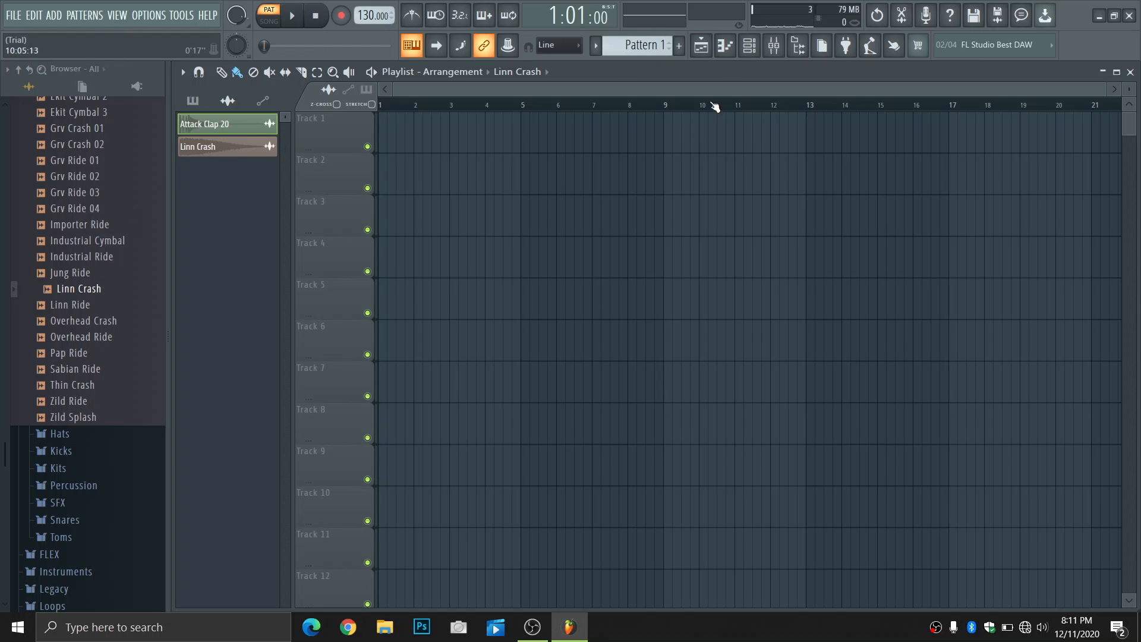
{"action": "left_click", "coordinate": [725, 45]}
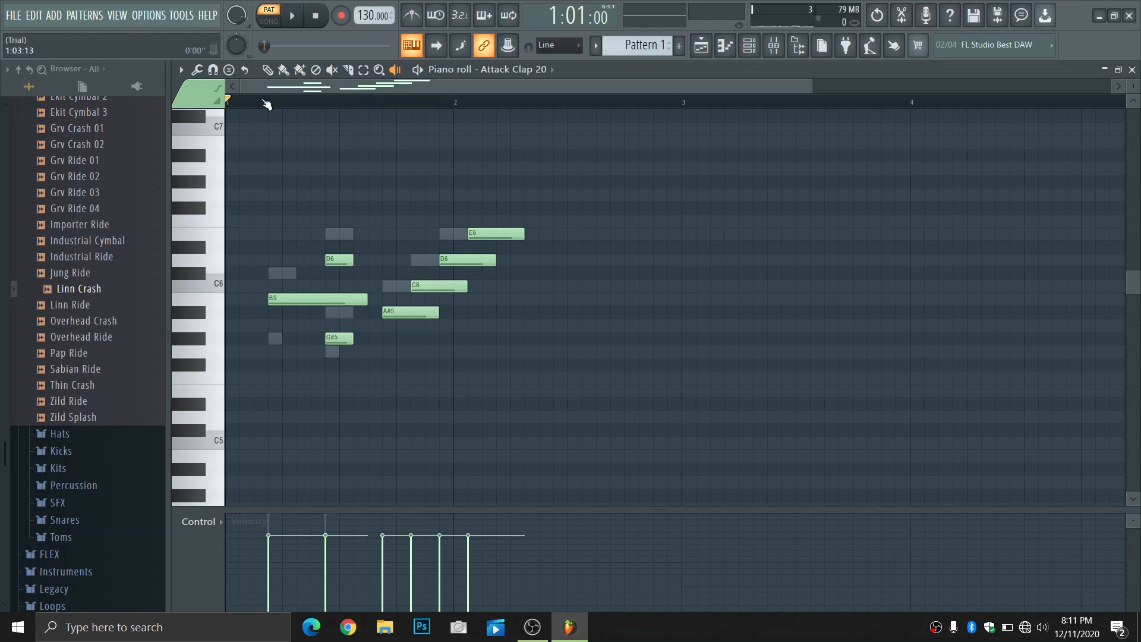
Step: Play the pattern through its last note, pause it and minimize the program to the desktop
{"action": "left_click", "coordinate": [293, 15]}
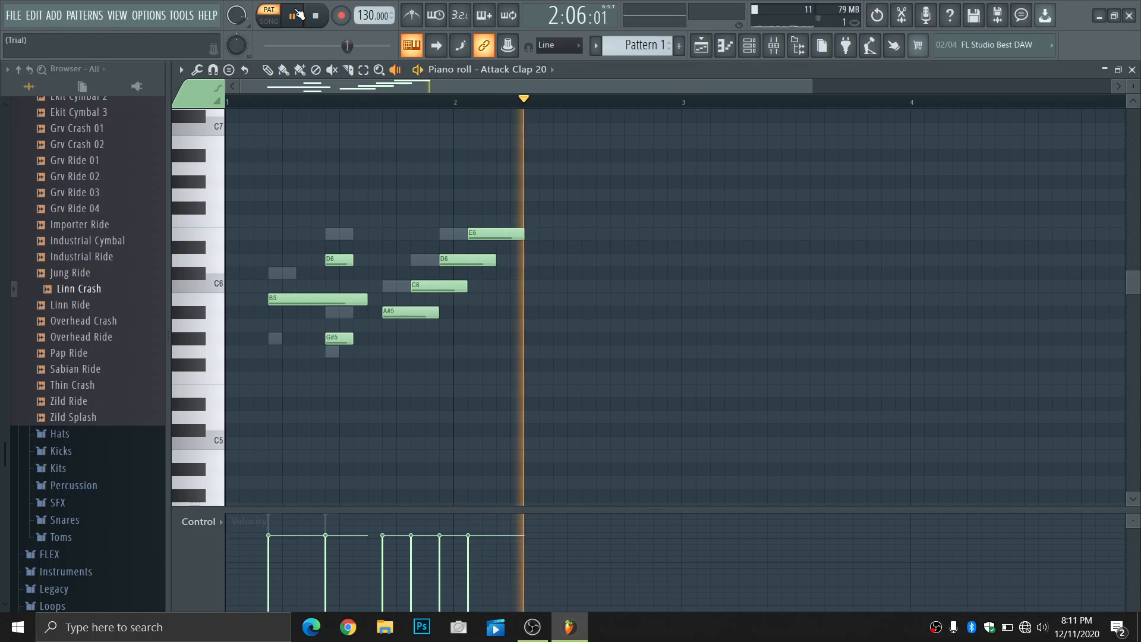
{"action": "left_click", "coordinate": [297, 15]}
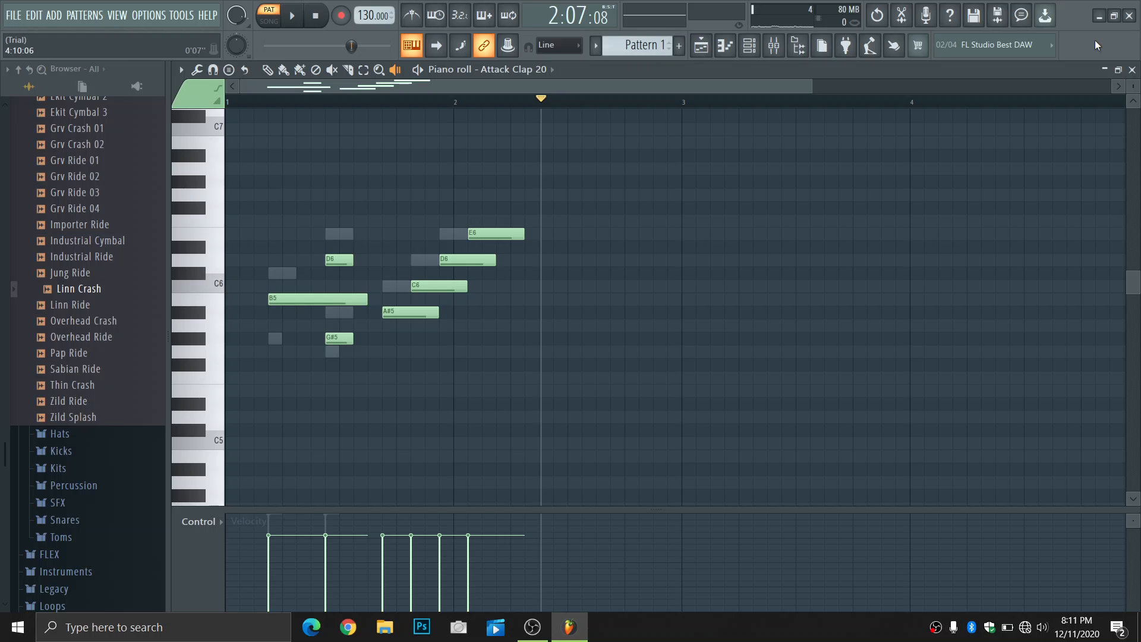
{"action": "left_click", "coordinate": [1098, 15]}
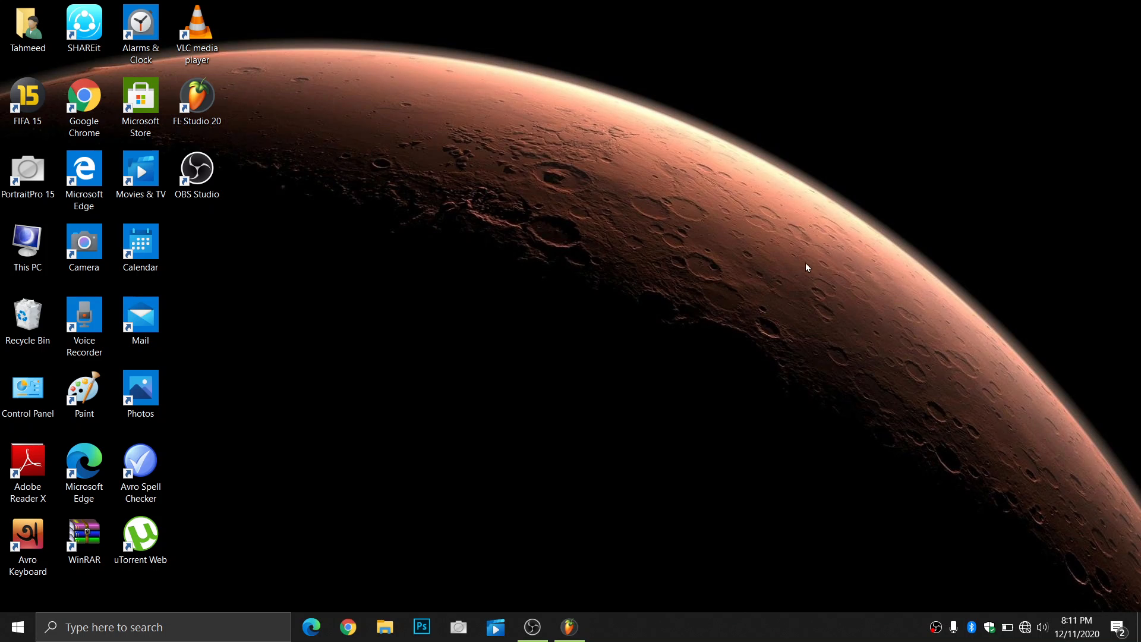